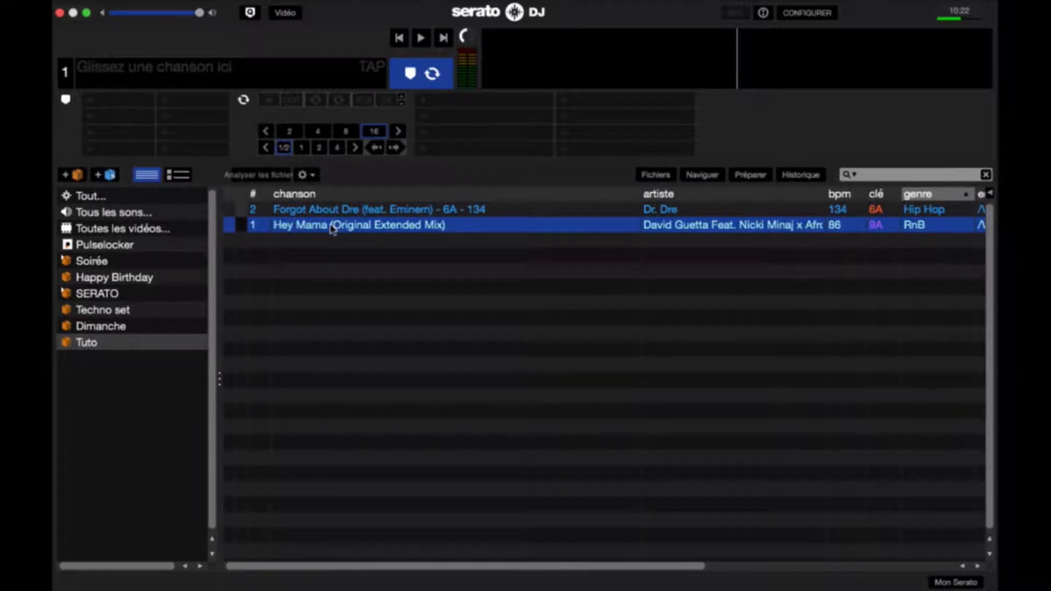
# Load "Hey Mama (Original Extended Mix)" onto the deck and align the playhead with the track's first beat.
pyautogui.moveTo(330, 234); pyautogui.dragTo(222, 77)
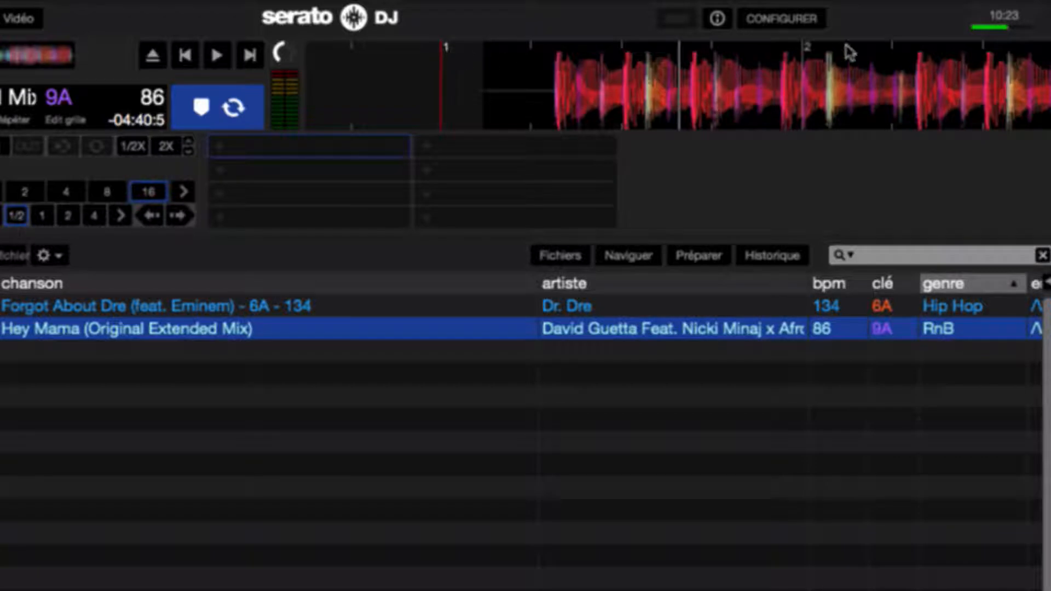
pyautogui.moveTo(763, 79); pyautogui.dragTo(492, 93)
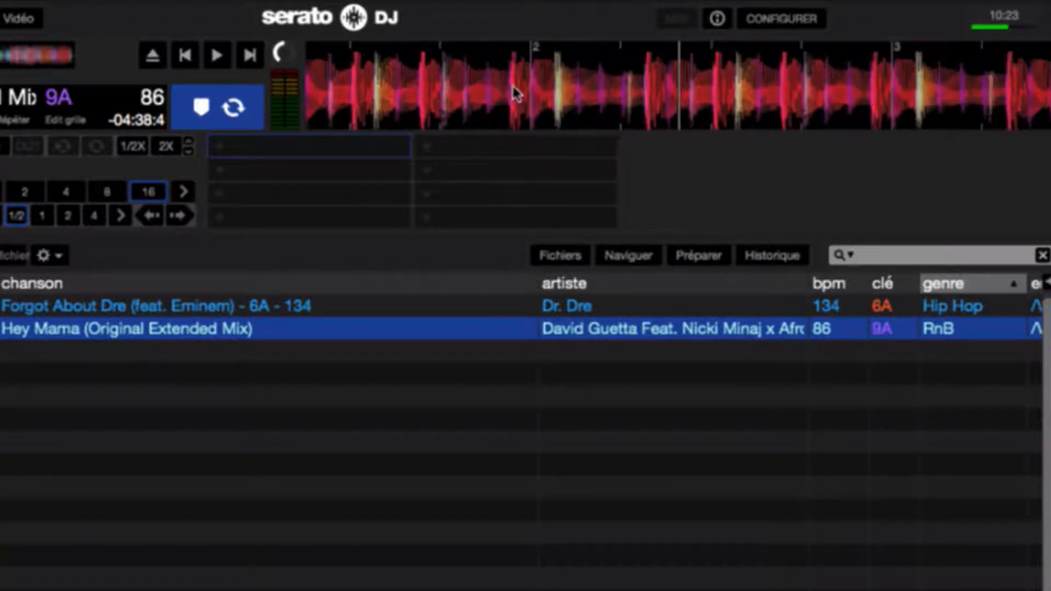
pyautogui.moveTo(763, 91); pyautogui.dragTo(873, 59)
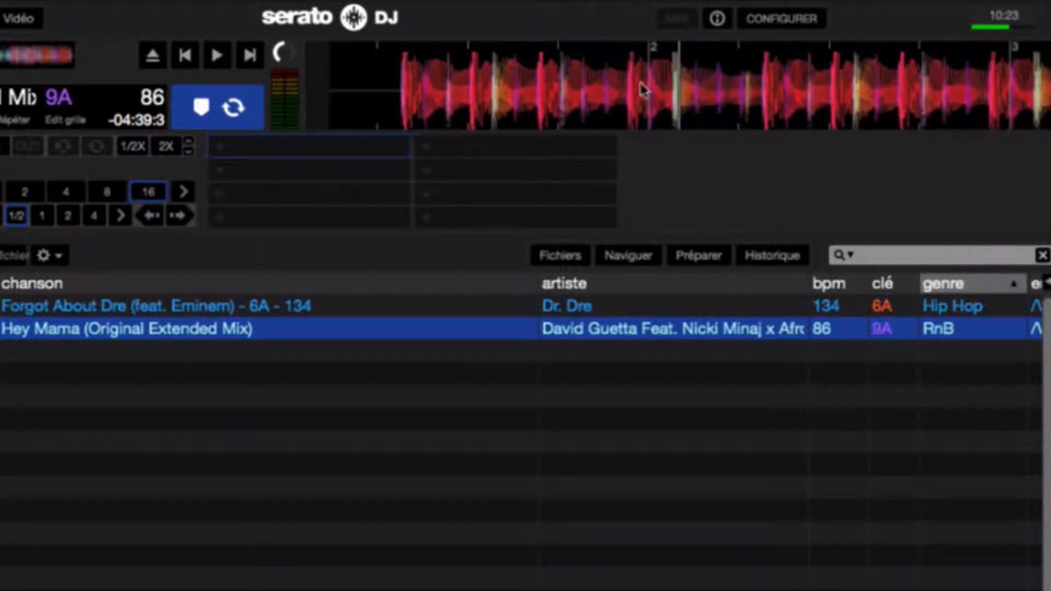
pyautogui.moveTo(593, 100); pyautogui.dragTo(868, 94)
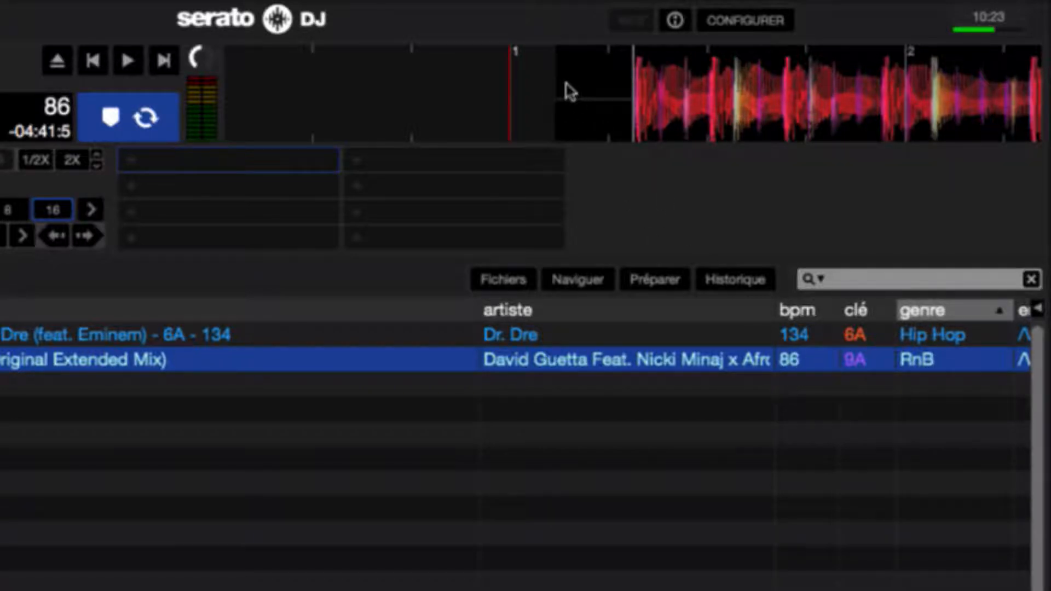
pyautogui.moveTo(568, 89); pyautogui.dragTo(408, 98)
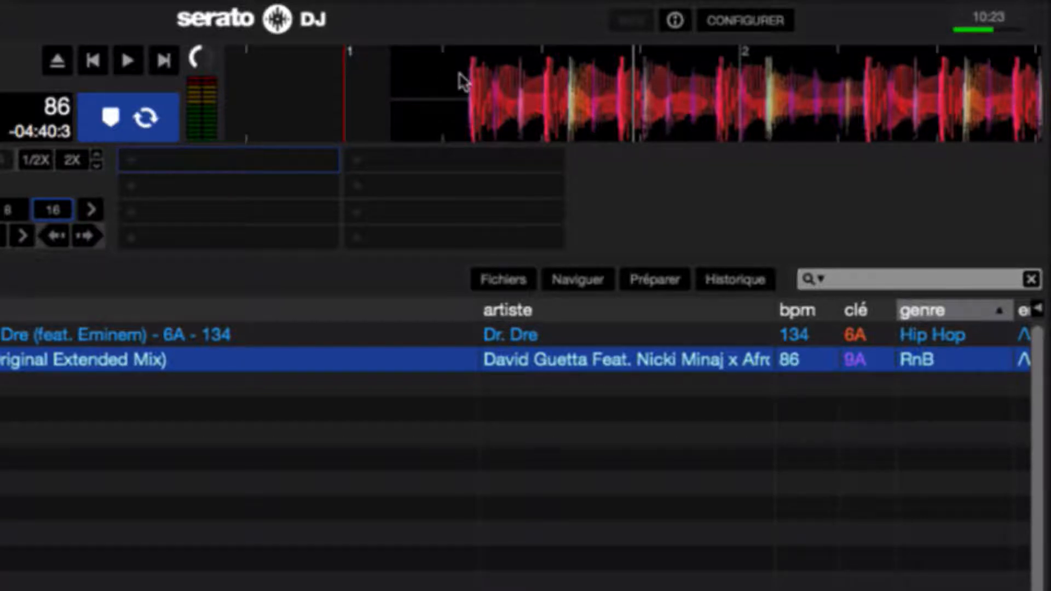
pyautogui.moveTo(462, 77); pyautogui.dragTo(530, 94)
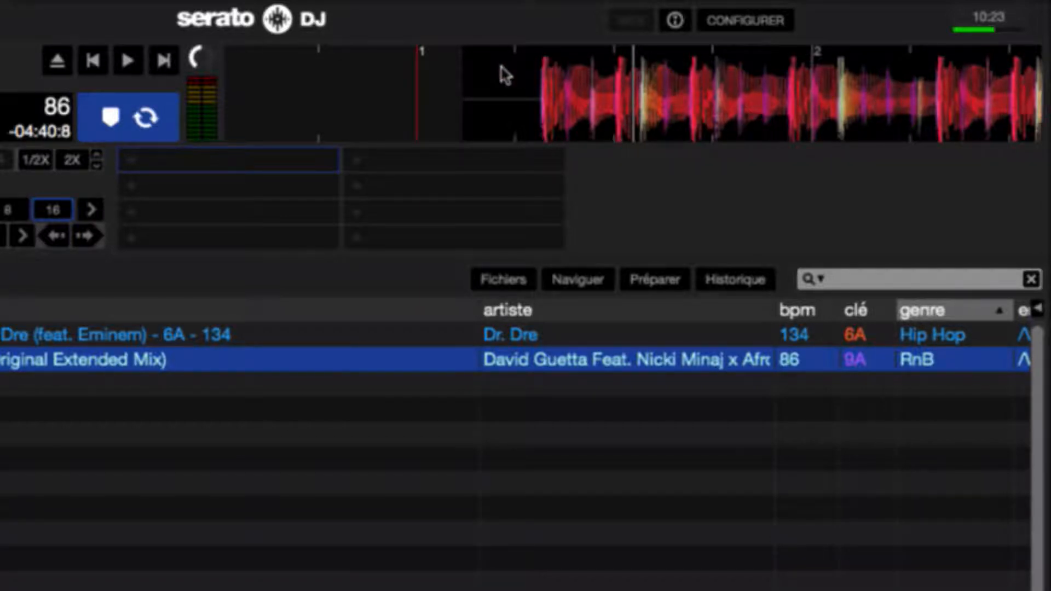
pyautogui.moveTo(505, 74); pyautogui.dragTo(597, 83)
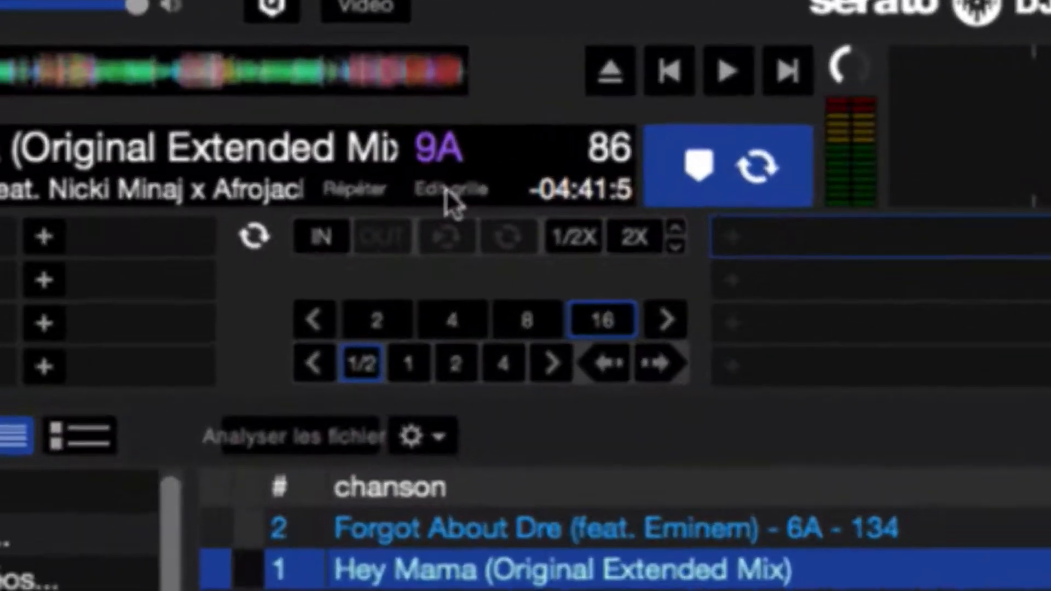
# Set the first downbeat marker of Hey Mama's beatgrid on the first beat and leave grid editing.
pyautogui.click(445, 191)
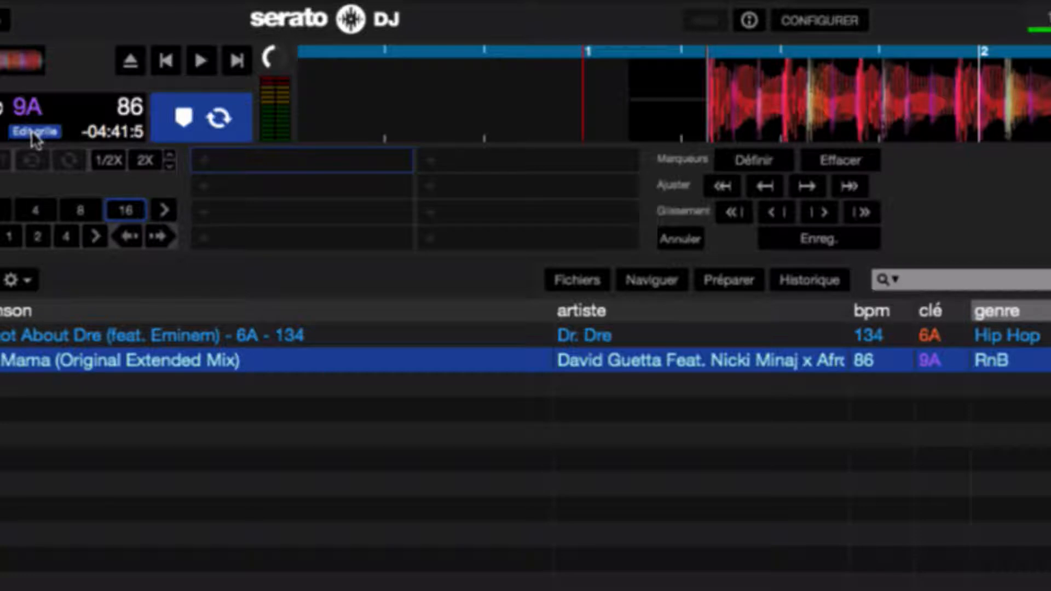
pyautogui.press('x')
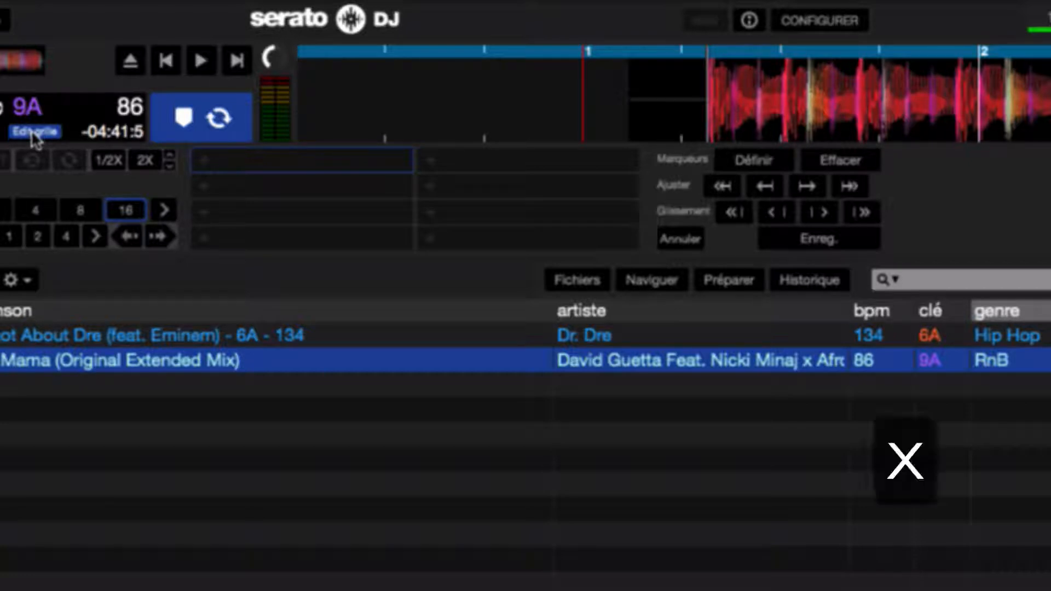
pyautogui.press('x')
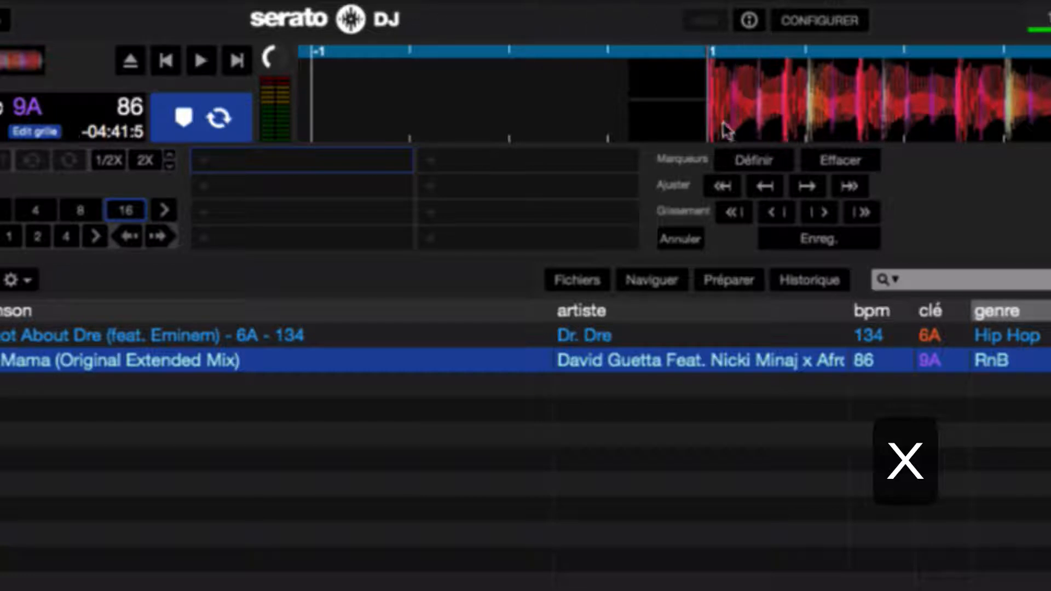
pyautogui.click(39, 132)
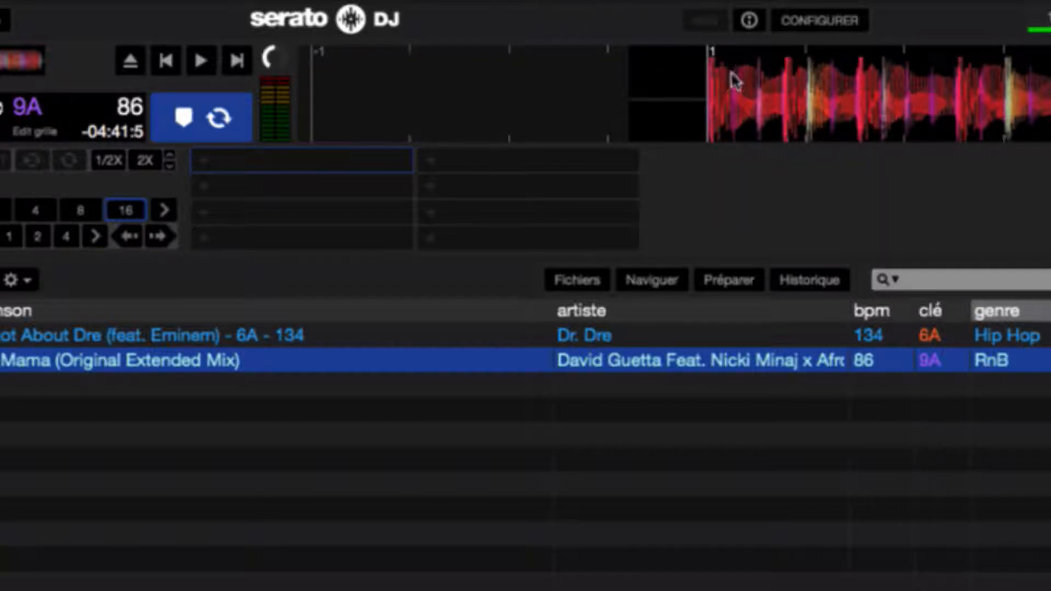
# Check Hey Mama's beatgrid against the opening beats, return to the first beat and play the track.
pyautogui.moveTo(750, 78); pyautogui.dragTo(493, 75)
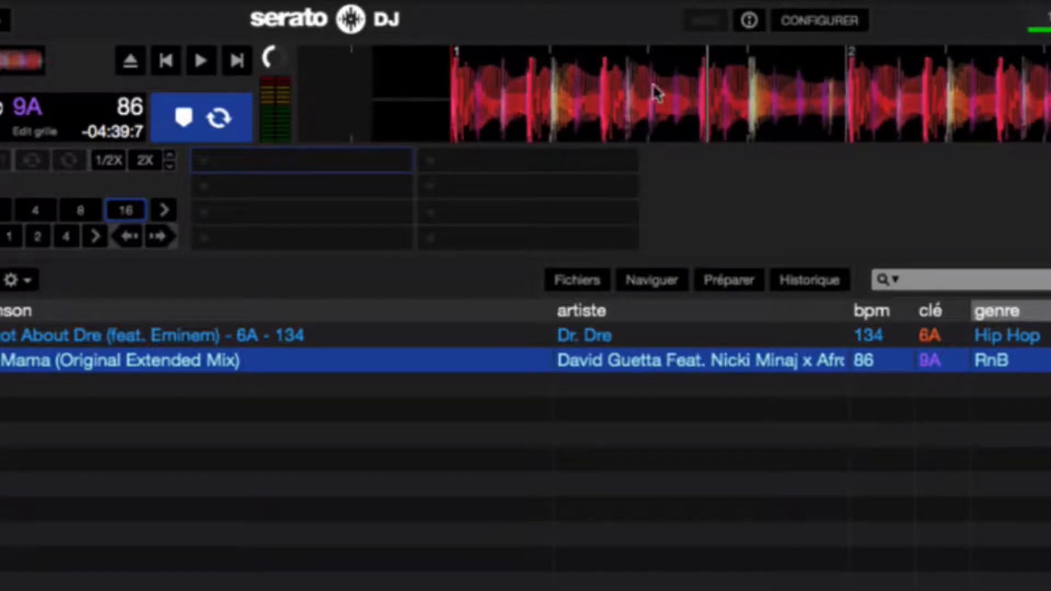
pyautogui.moveTo(633, 97); pyautogui.dragTo(568, 81)
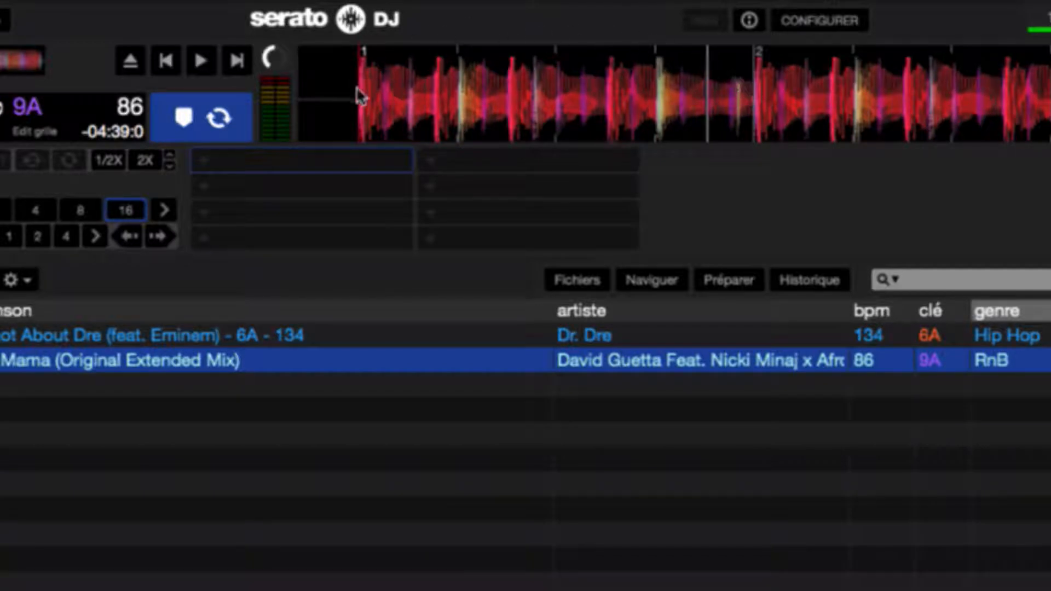
pyautogui.moveTo(362, 96); pyautogui.dragTo(719, 103)
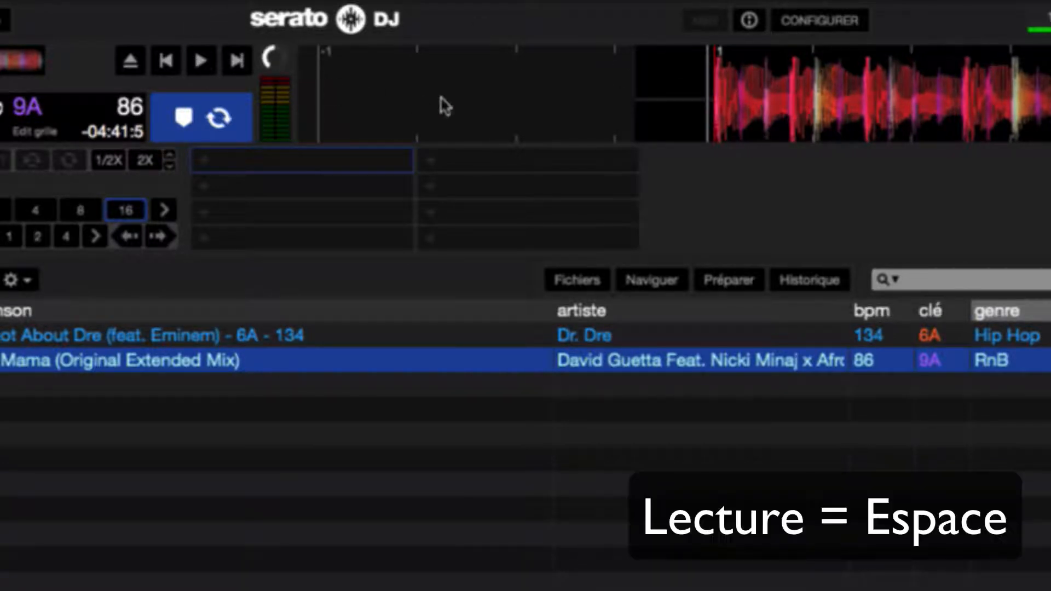
pyautogui.press('space')
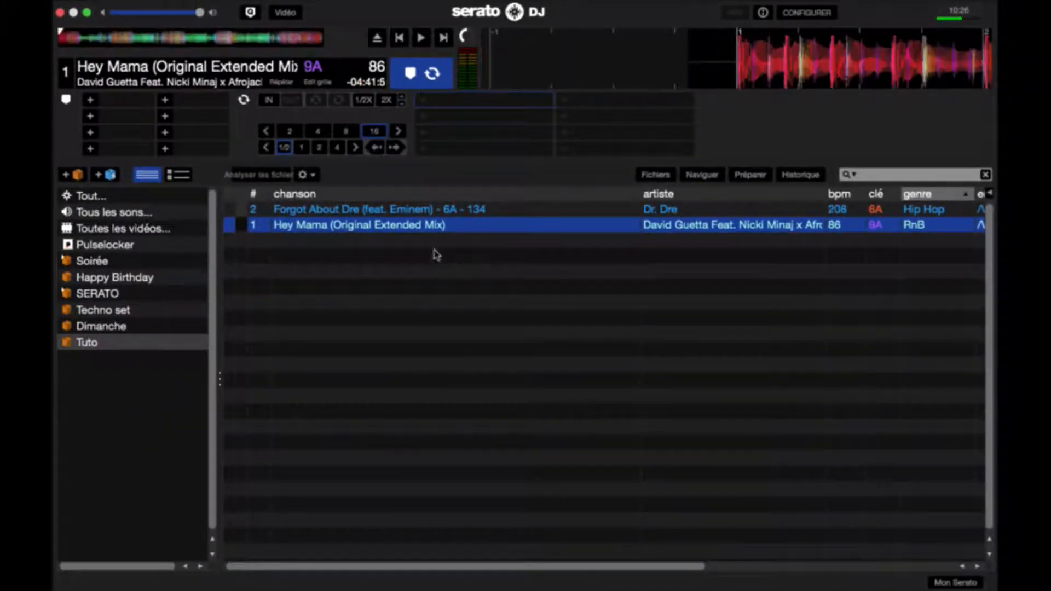
# Load "Forgot About Dre (feat. Eminem)" onto the deck and set a beatgrid downbeat marker on its first beat.
pyautogui.click(362, 211)
pyautogui.moveTo(361, 211); pyautogui.dragTo(222, 38)
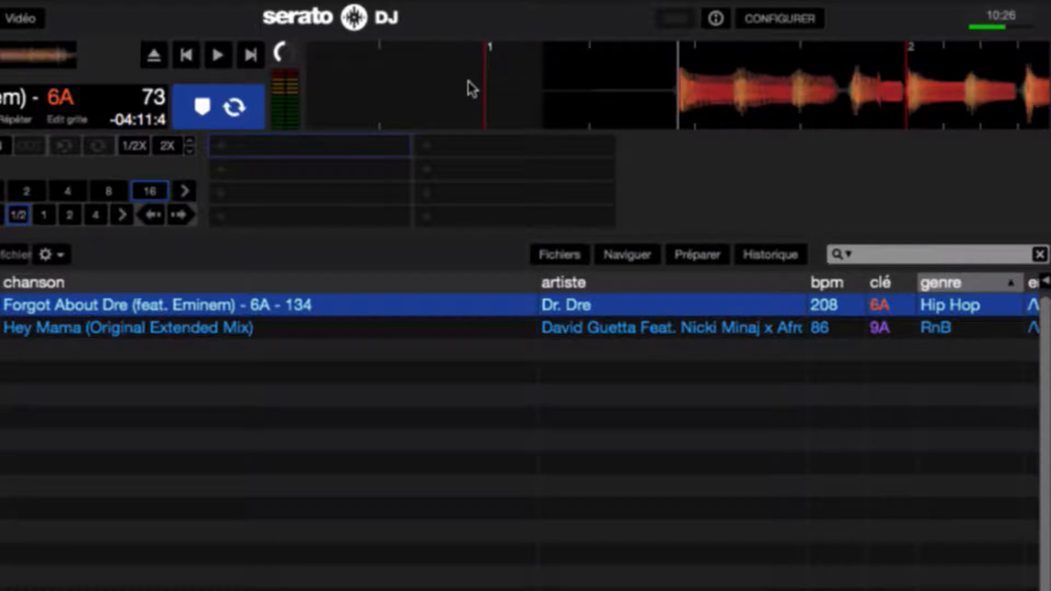
pyautogui.click(78, 120)
pyautogui.press('x')
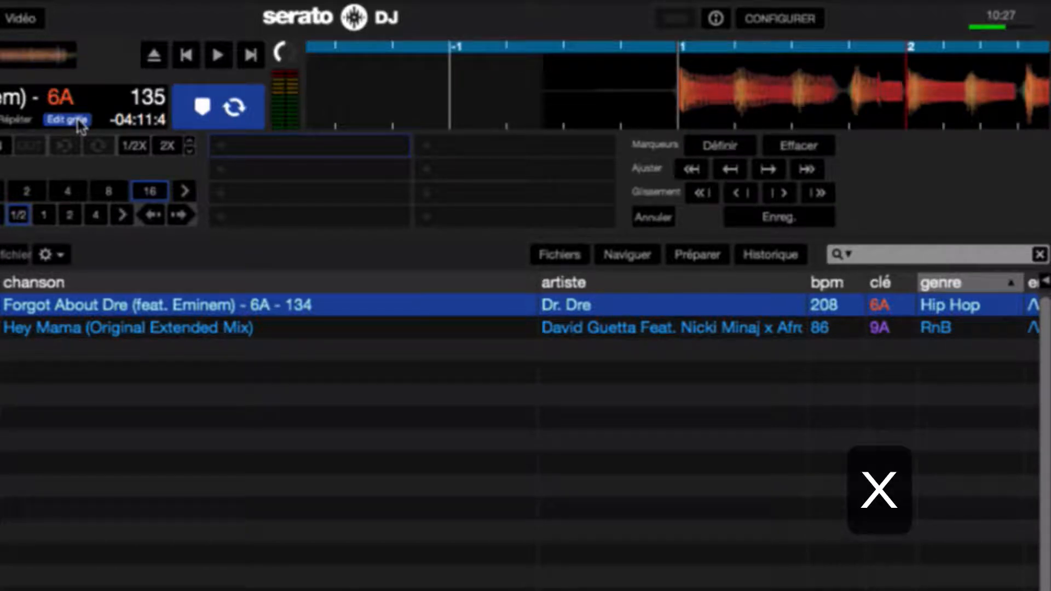
pyautogui.click(80, 124)
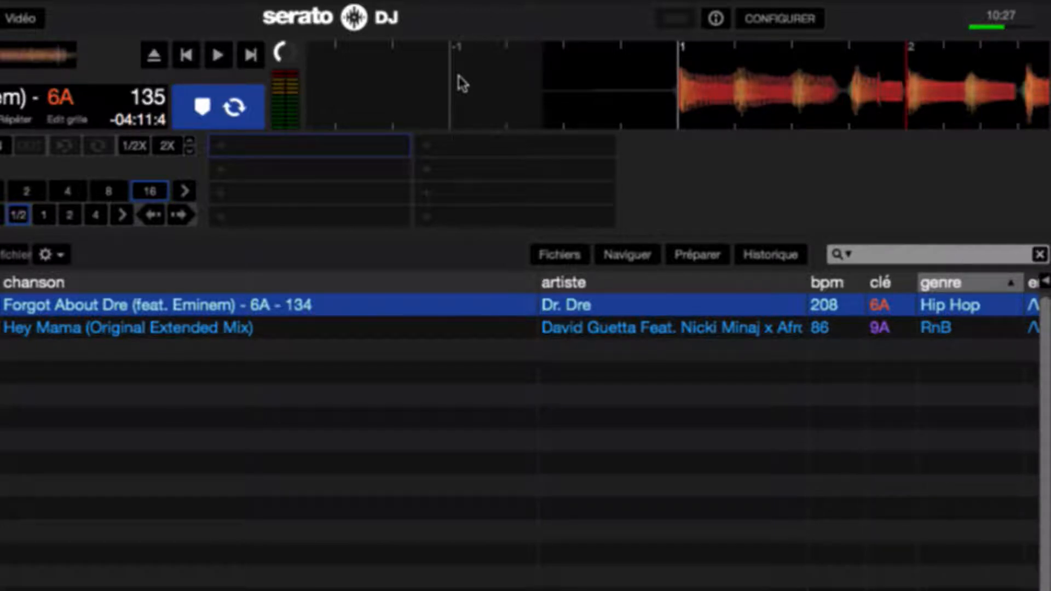
# Scrub and play the opening bars of Forgot About Dre to compare the beatgrid with the beats, returning to the first beat.
pyautogui.press('w')
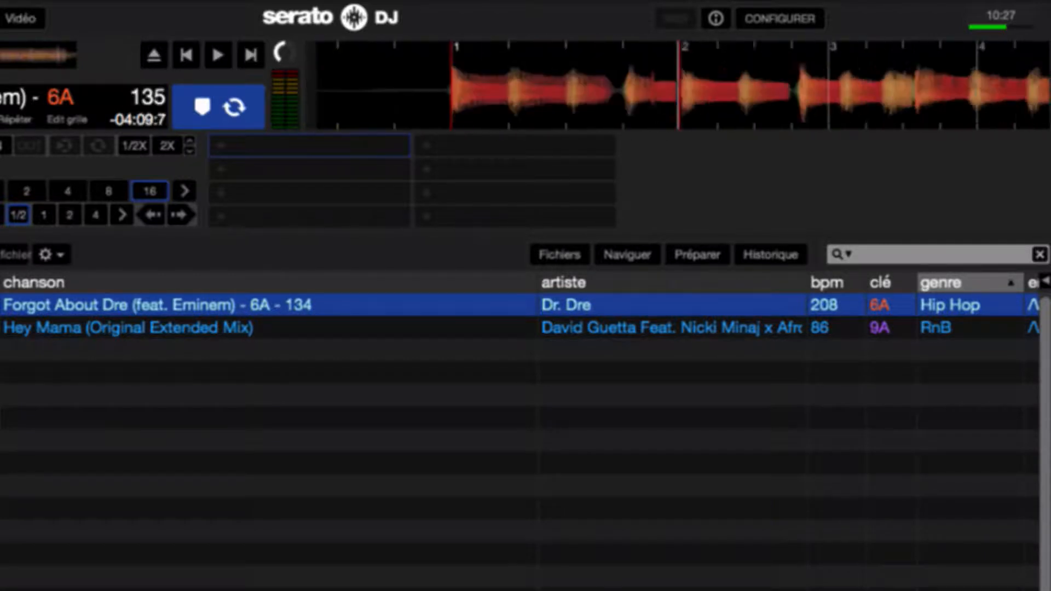
pyautogui.moveTo(459, 90); pyautogui.dragTo(689, 106)
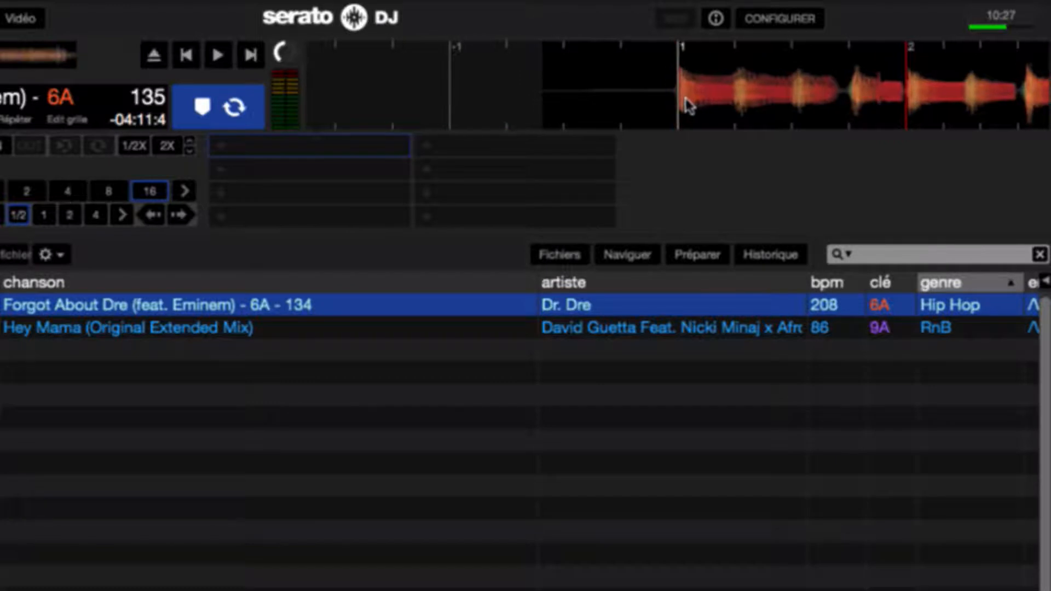
pyautogui.press('space')
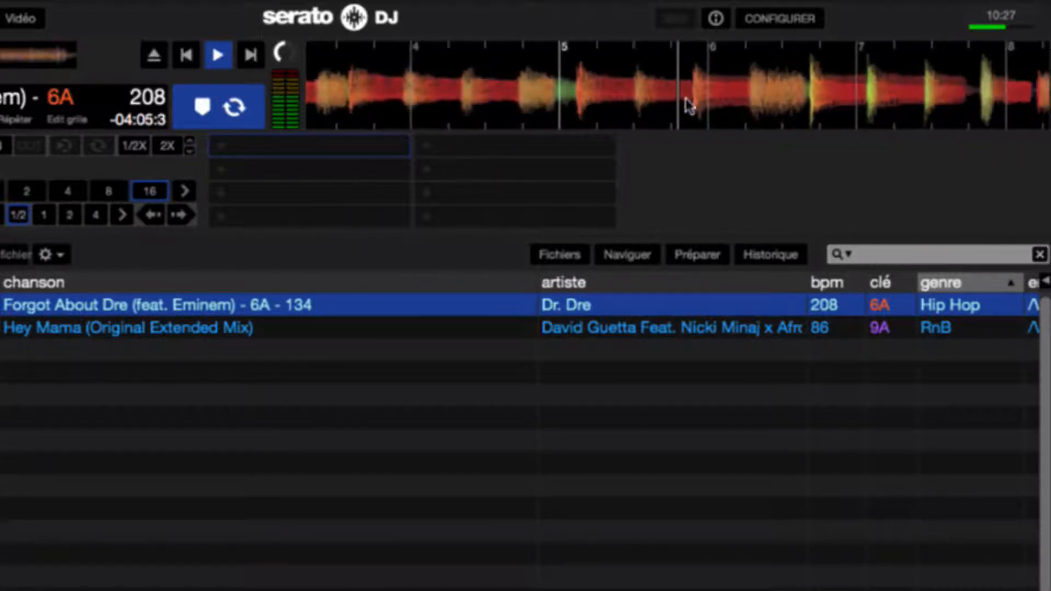
pyautogui.press('space')
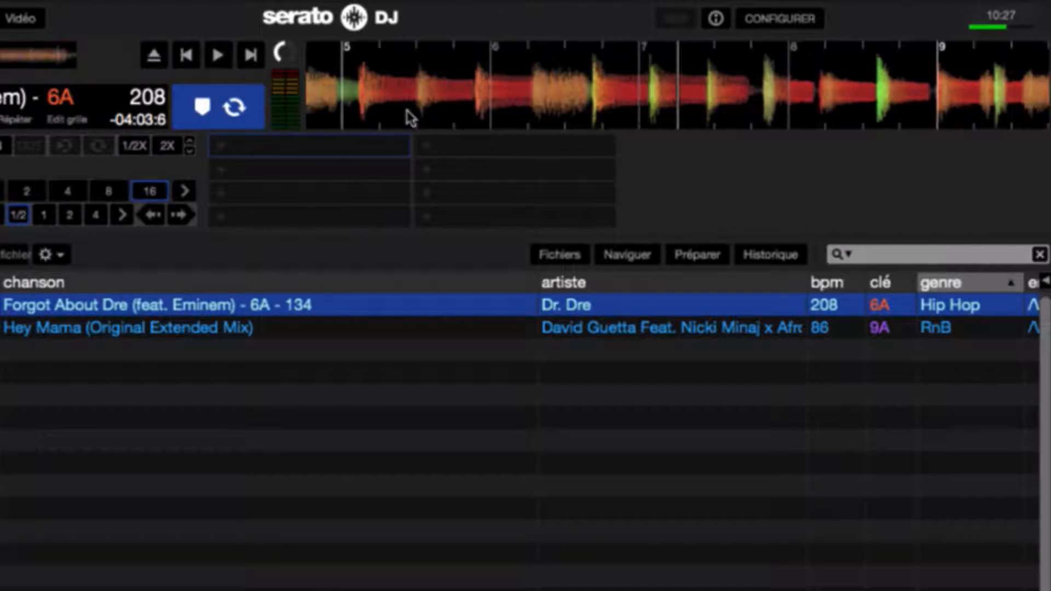
pyautogui.moveTo(411, 117); pyautogui.dragTo(922, 75)
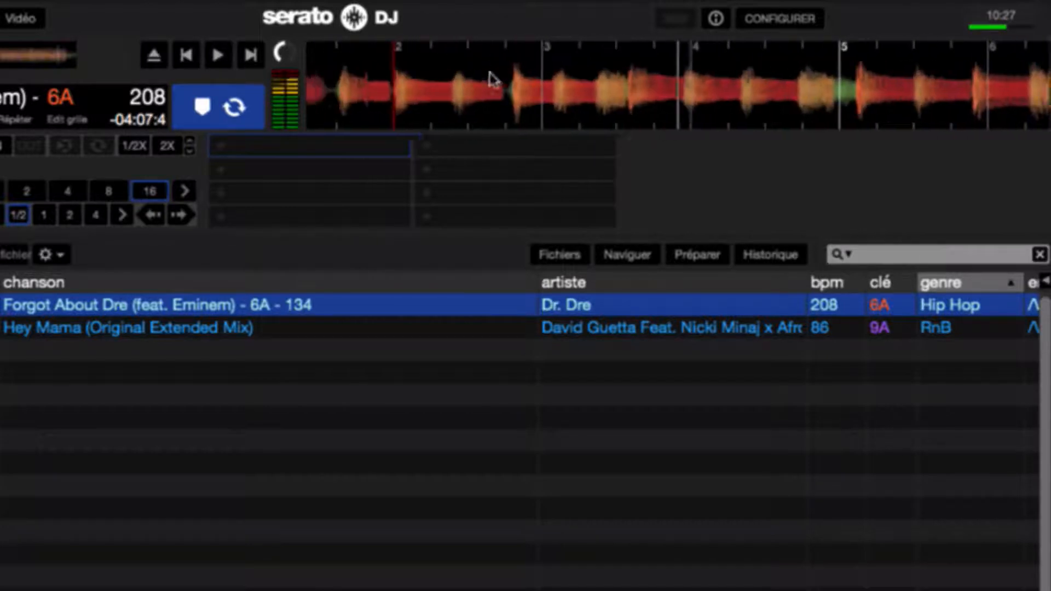
pyautogui.moveTo(491, 79); pyautogui.dragTo(897, 42)
pyautogui.moveTo(664, 101); pyautogui.dragTo(738, 91)
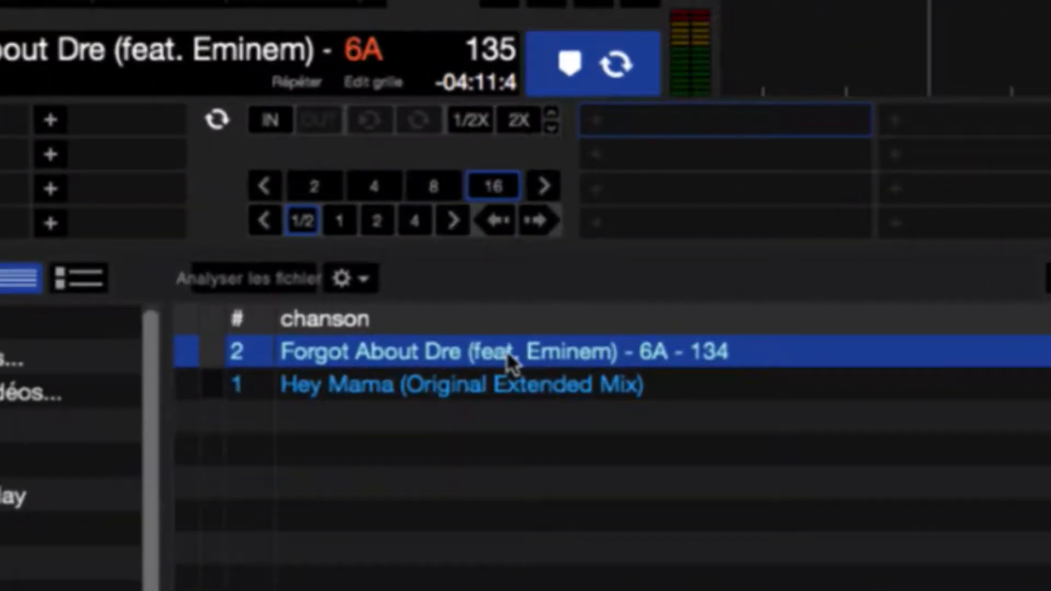
# Reanalyze the Forgot About Dre file, load it onto the deck again and play it from the first beat.
pyautogui.moveTo(509, 361); pyautogui.dragTo(265, 282)
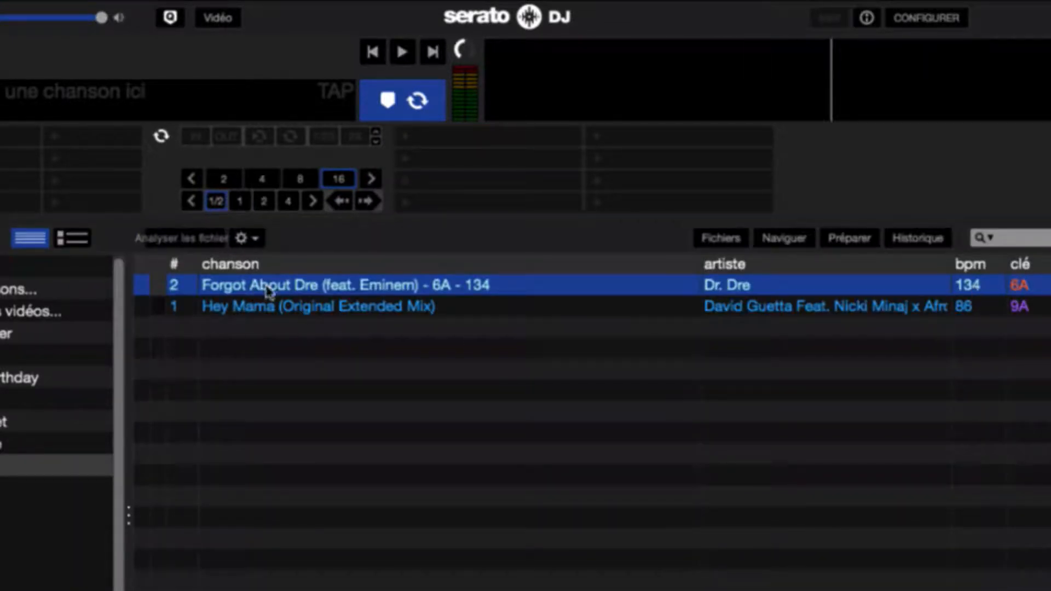
pyautogui.moveTo(267, 286); pyautogui.dragTo(207, 112)
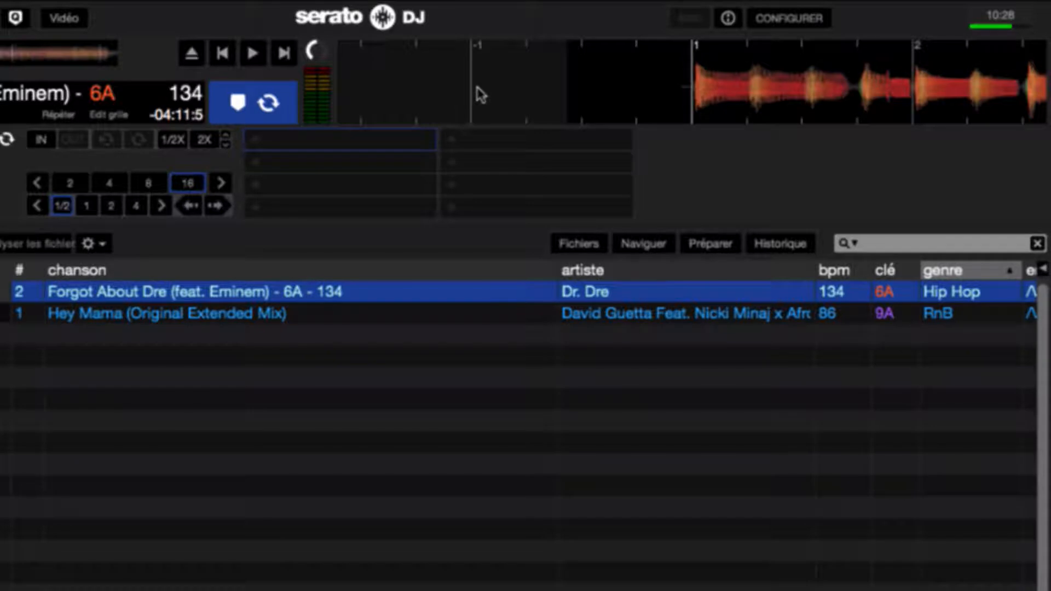
pyautogui.press('space')
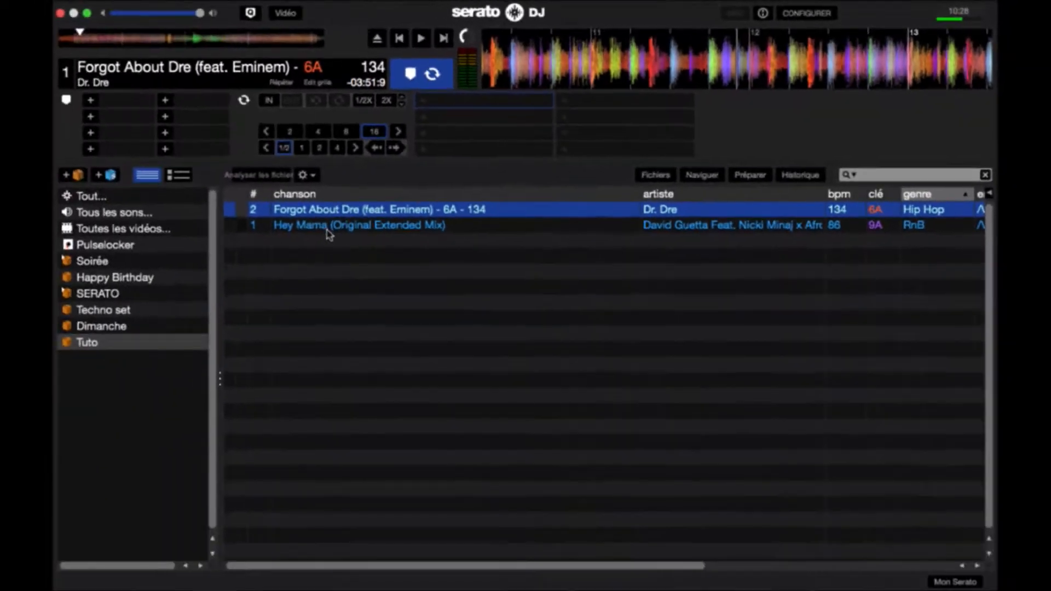
# Load Hey Mama back onto the deck and store its first cue point on the first beat at 00:00.5.
pyautogui.moveTo(328, 234); pyautogui.dragTo(229, 39)
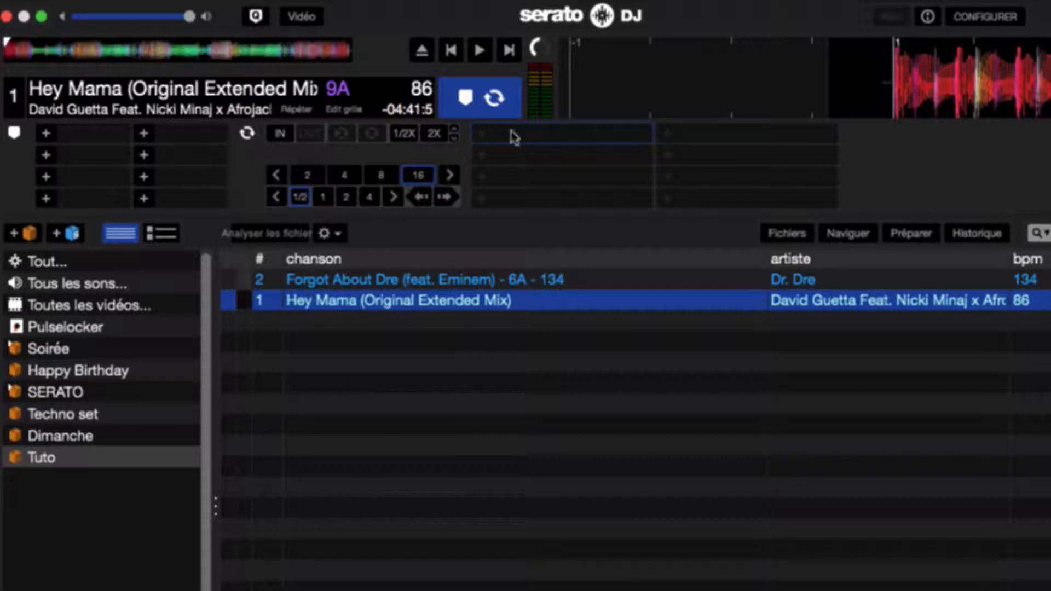
pyautogui.click(466, 100)
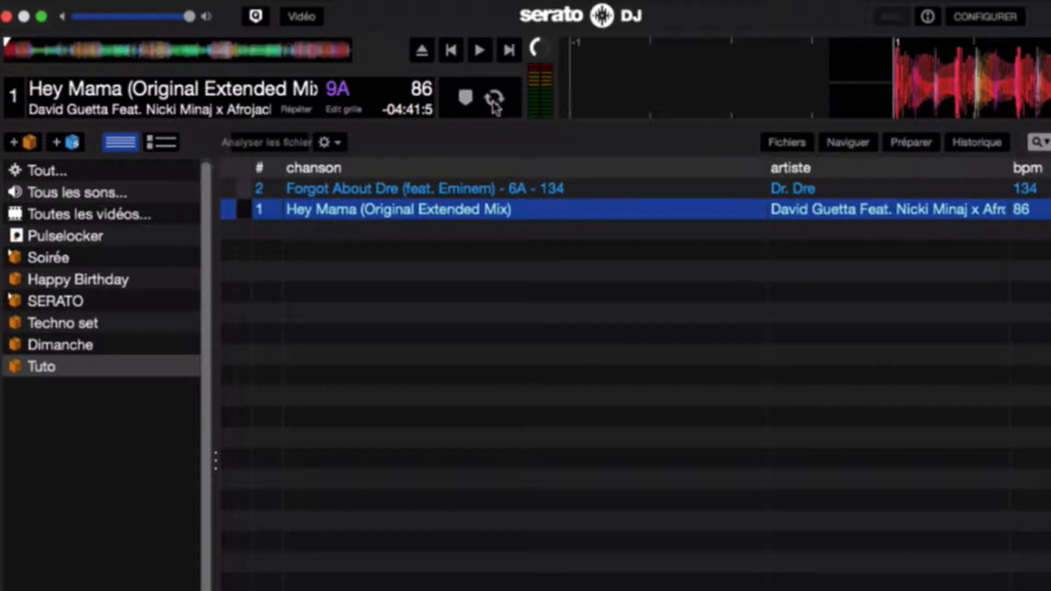
pyautogui.click(482, 102)
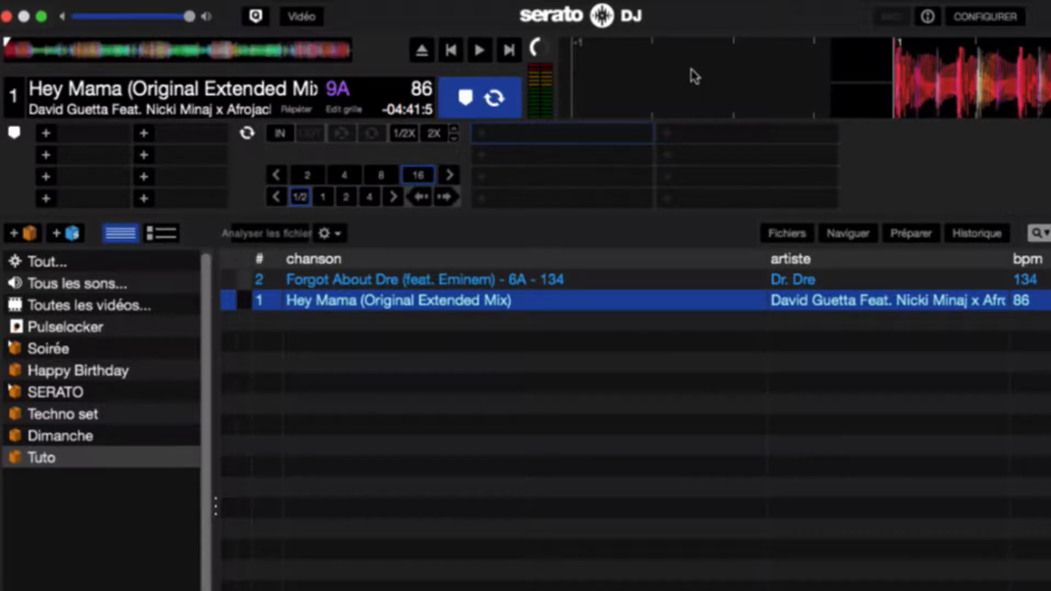
pyautogui.click(47, 134)
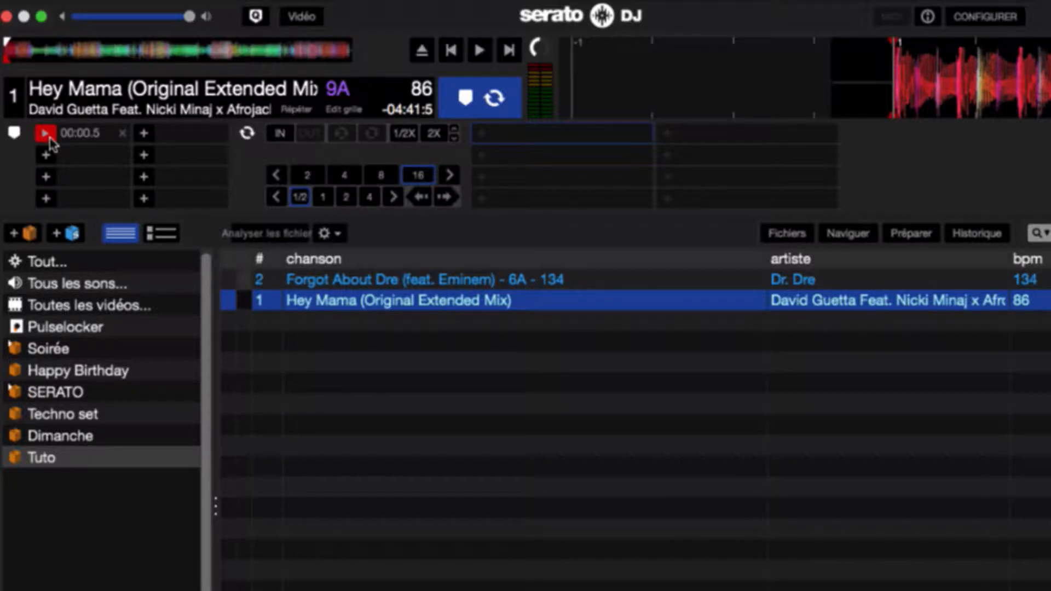
# Align the playhead with the start of bar 9 in Hey Mama and store the second cue point at 00:22.9.
pyautogui.click(34, 57)
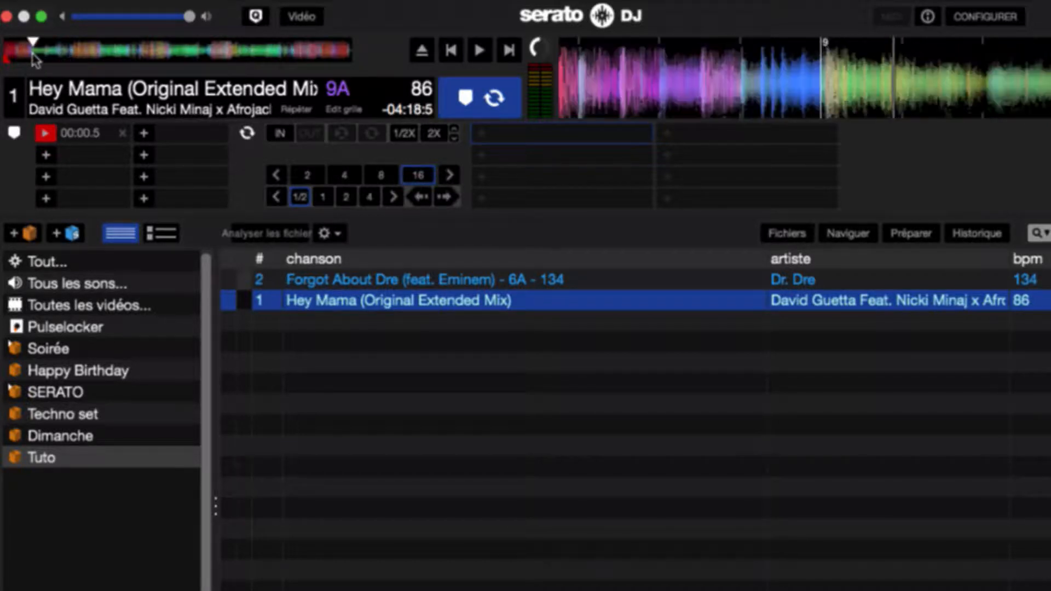
pyautogui.press('space')
pyautogui.press('space')
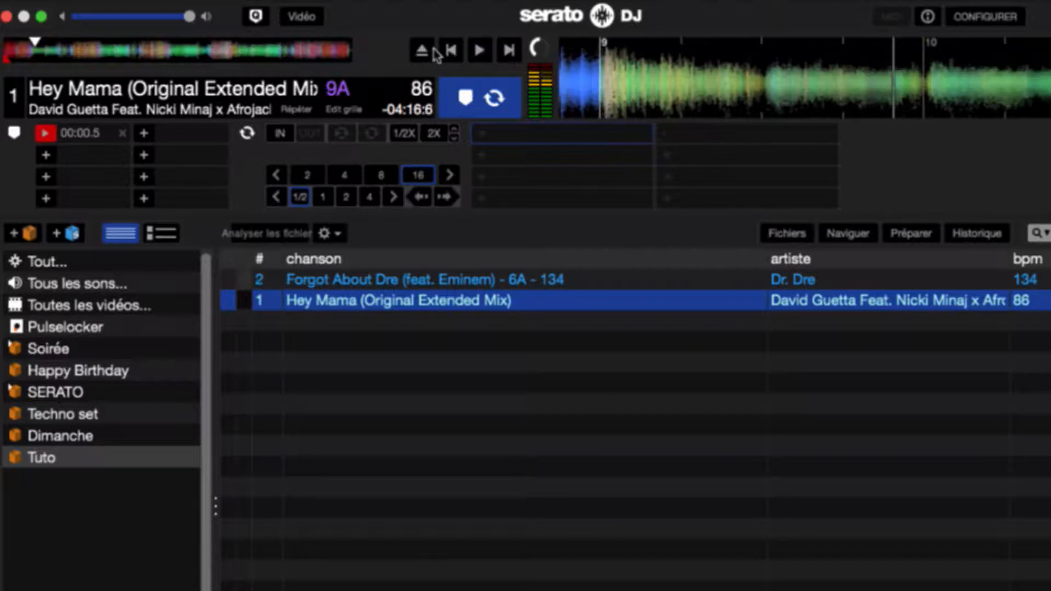
pyautogui.moveTo(655, 86); pyautogui.dragTo(1020, 99)
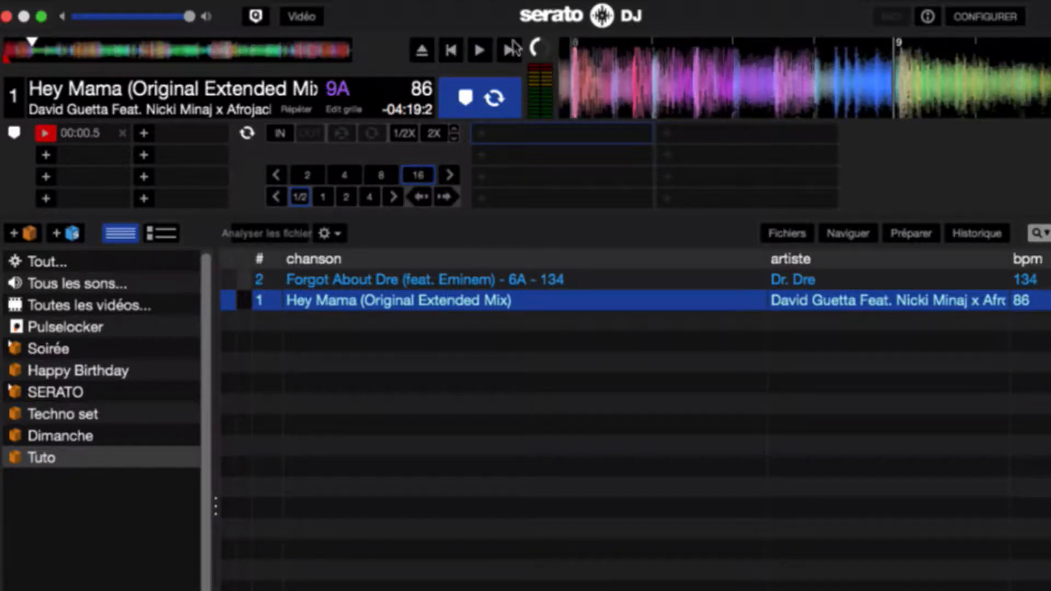
pyautogui.click(46, 155)
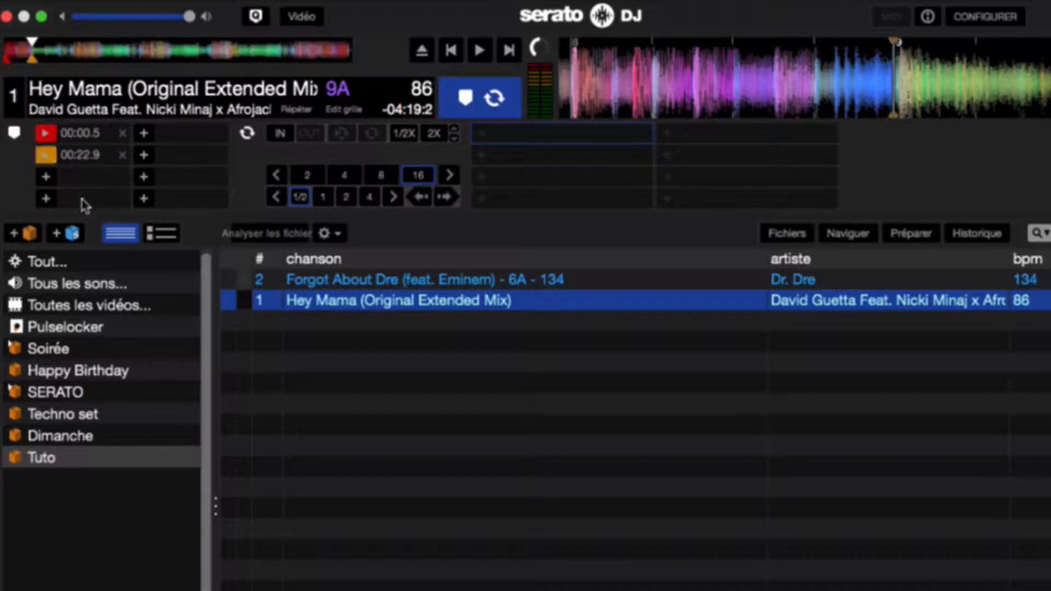
# Align the playhead with the start of bar 21 in Hey Mama and store the third cue point at 00:56.4.
pyautogui.click(75, 52)
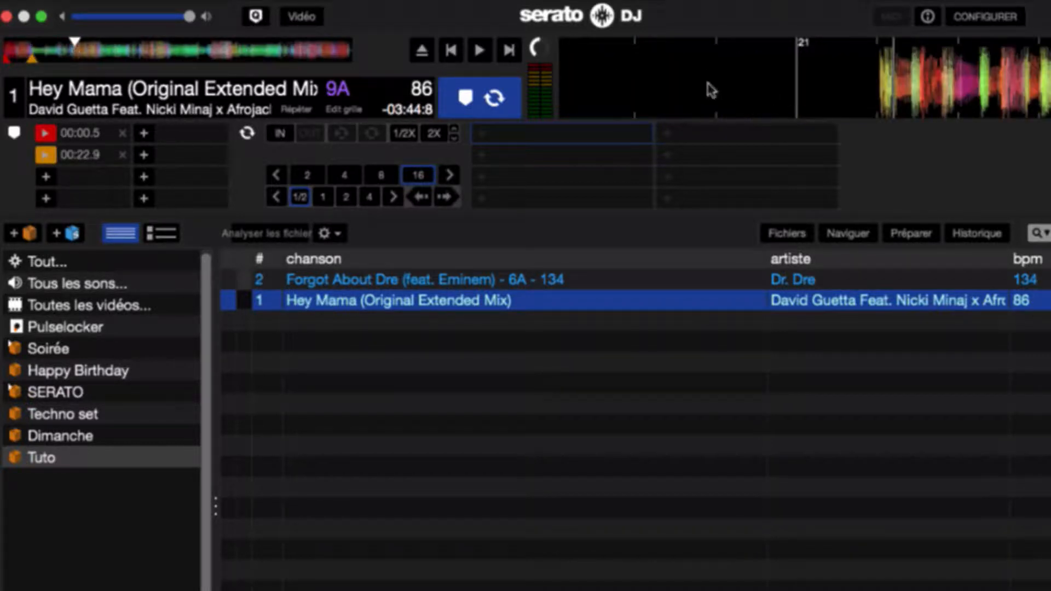
pyautogui.moveTo(709, 90); pyautogui.dragTo(802, 72)
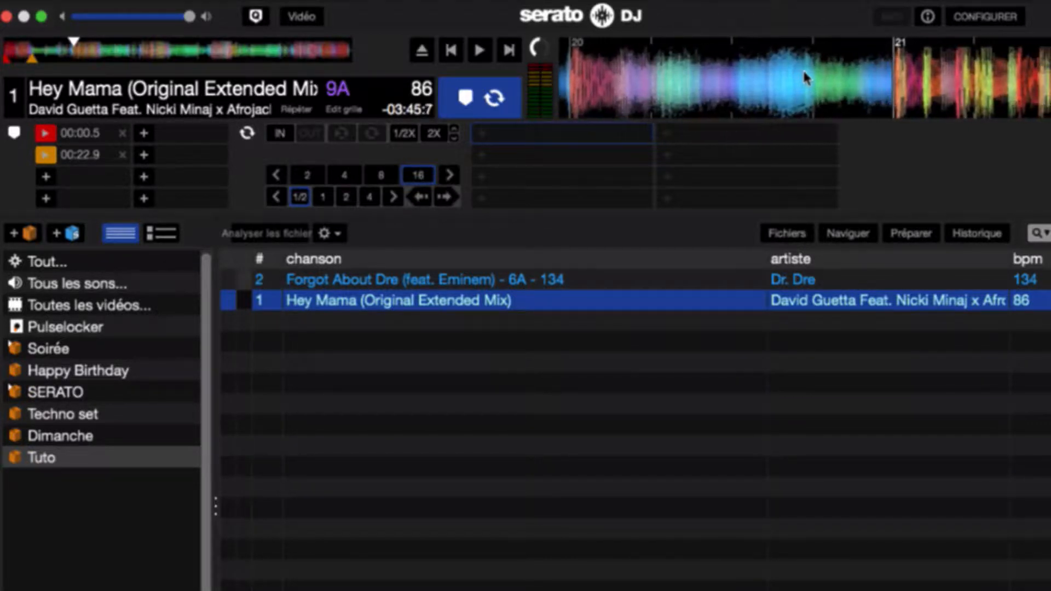
pyautogui.click(46, 176)
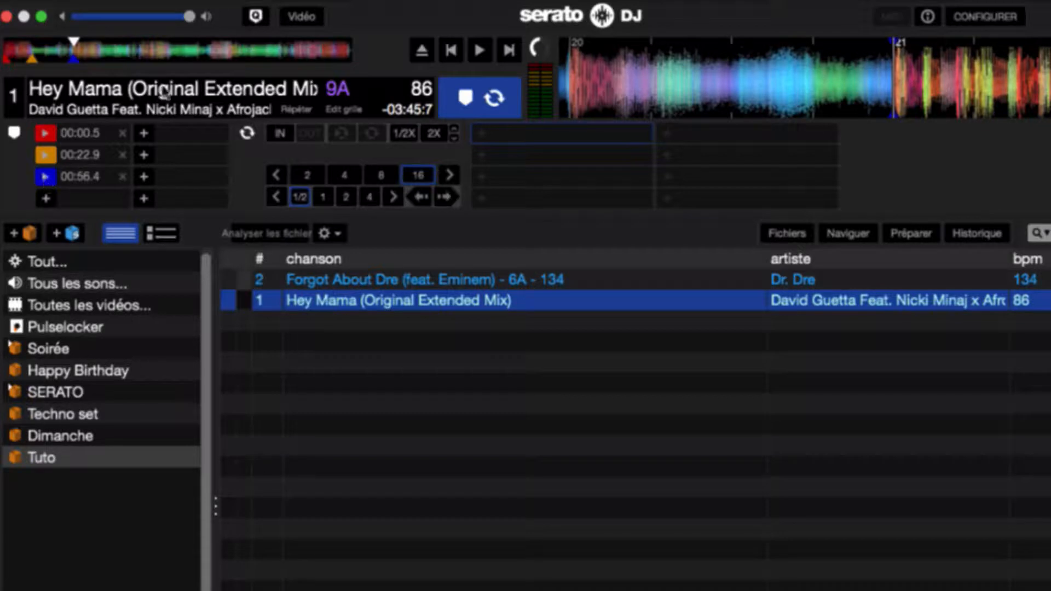
# Align the playhead with the start of bar 84 near the track's end and store the fourth cue point at 03:52.2.
pyautogui.click(295, 53)
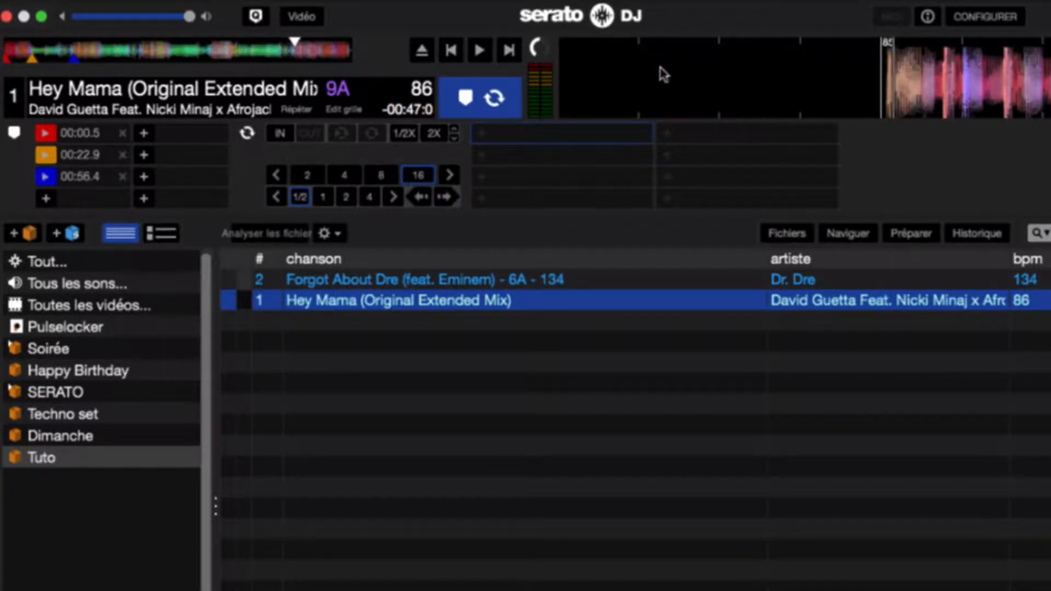
pyautogui.moveTo(660, 66); pyautogui.dragTo(978, 81)
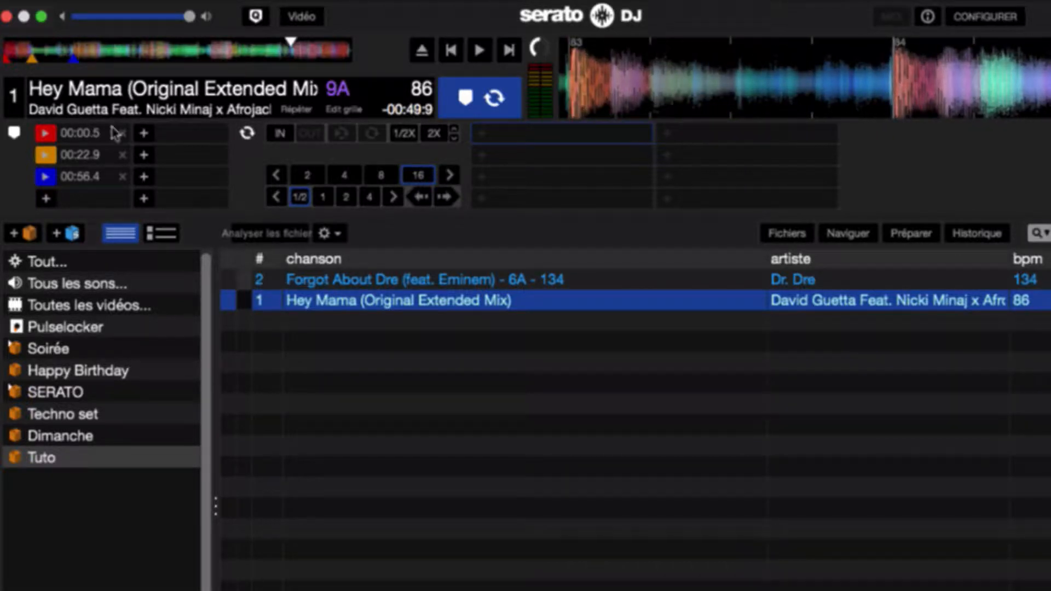
pyautogui.click(46, 199)
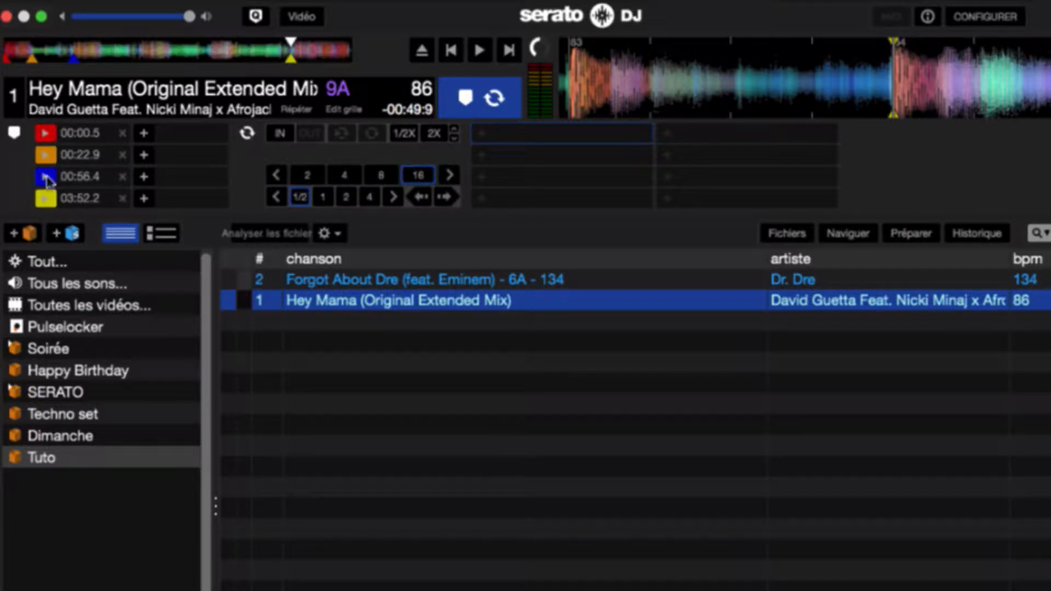
# Recall the four stored cue points of Hey Mama in order, from first to fourth, twice over.
pyautogui.click(46, 136)
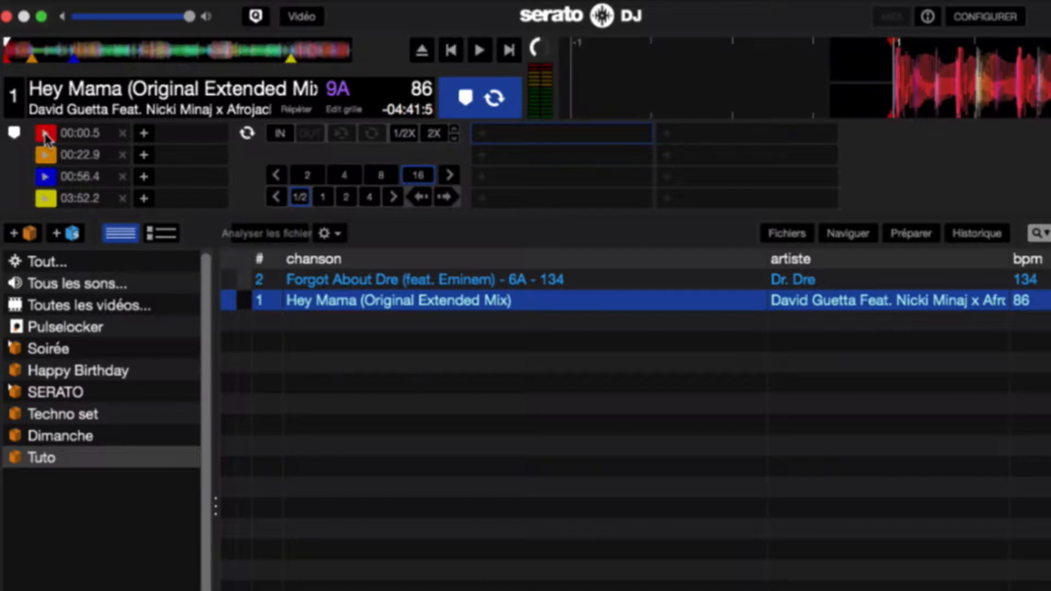
pyautogui.click(46, 157)
pyautogui.click(46, 176)
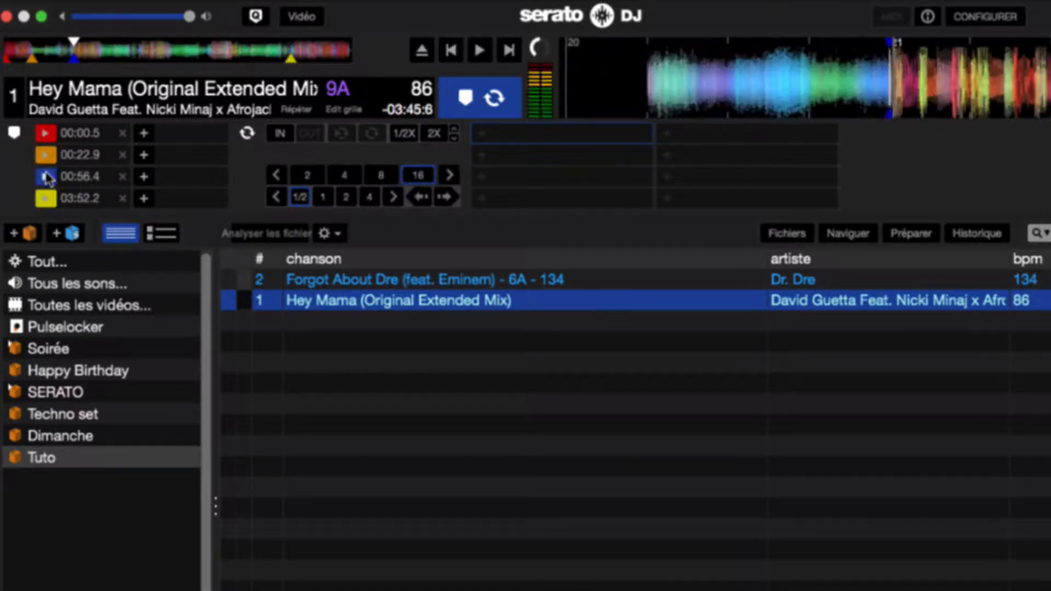
pyautogui.click(46, 198)
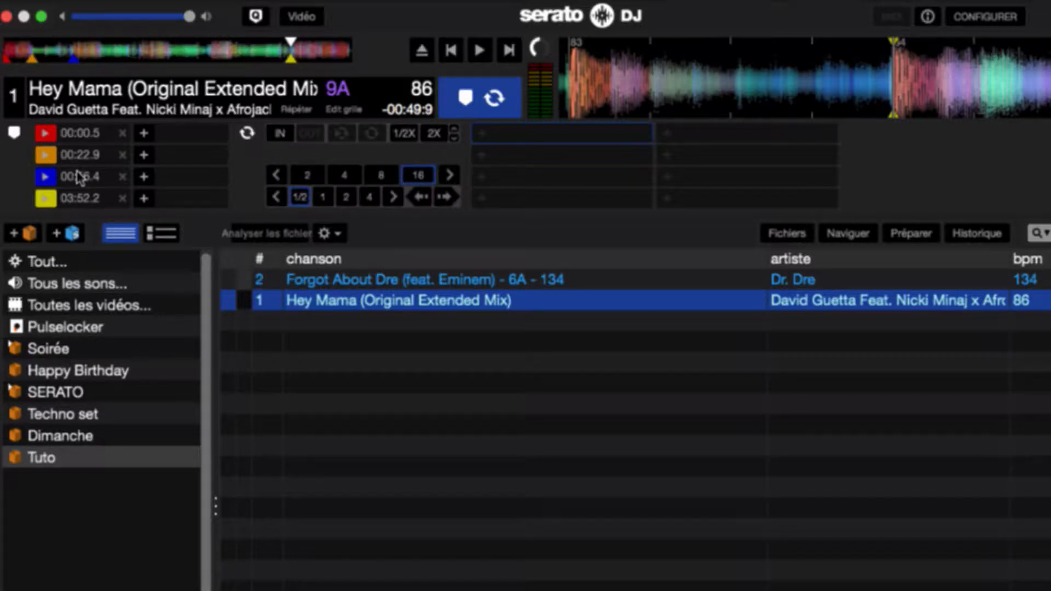
pyautogui.press('1')
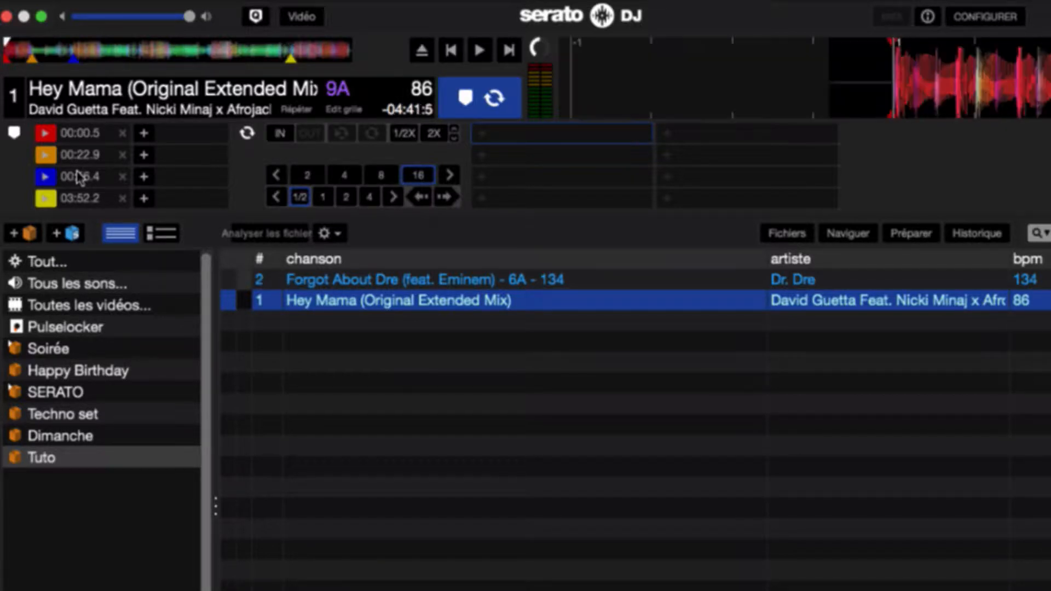
pyautogui.press('2')
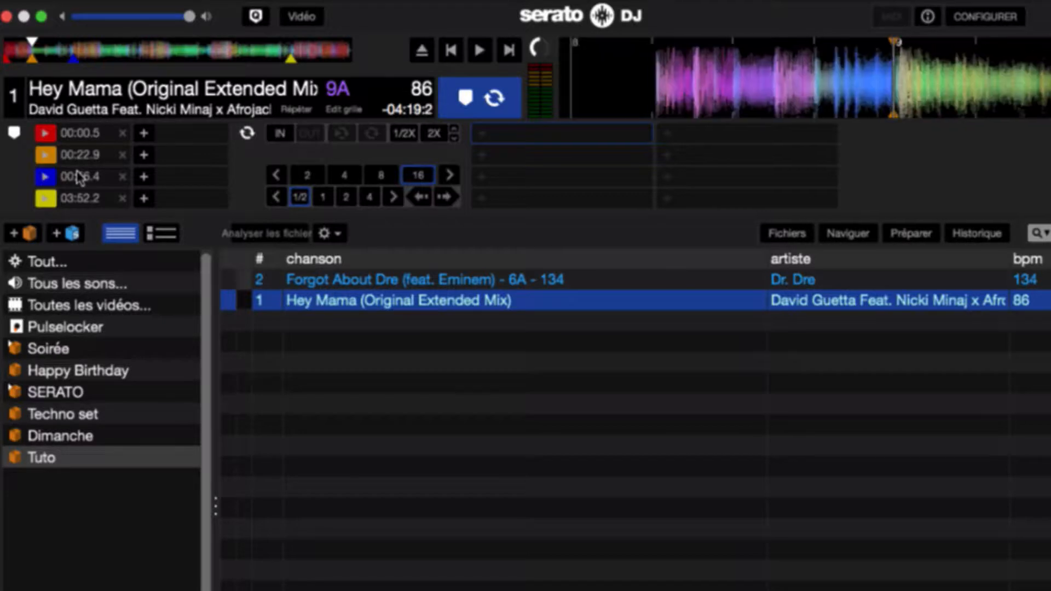
pyautogui.press('3')
pyautogui.press('4')
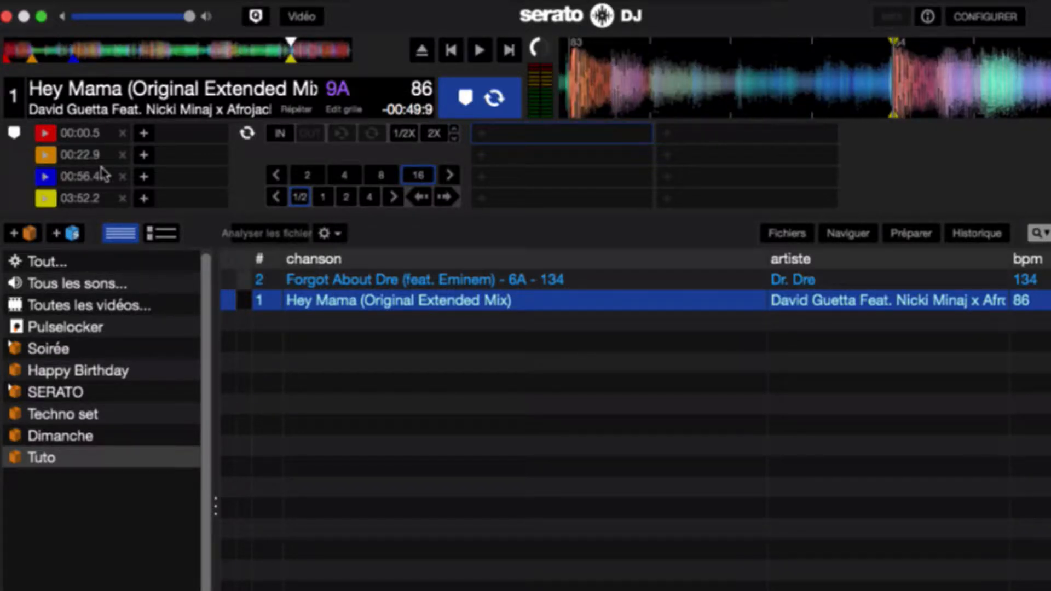
# Delete the fourth cue point and store it again at the same playhead position.
pyautogui.click(124, 199)
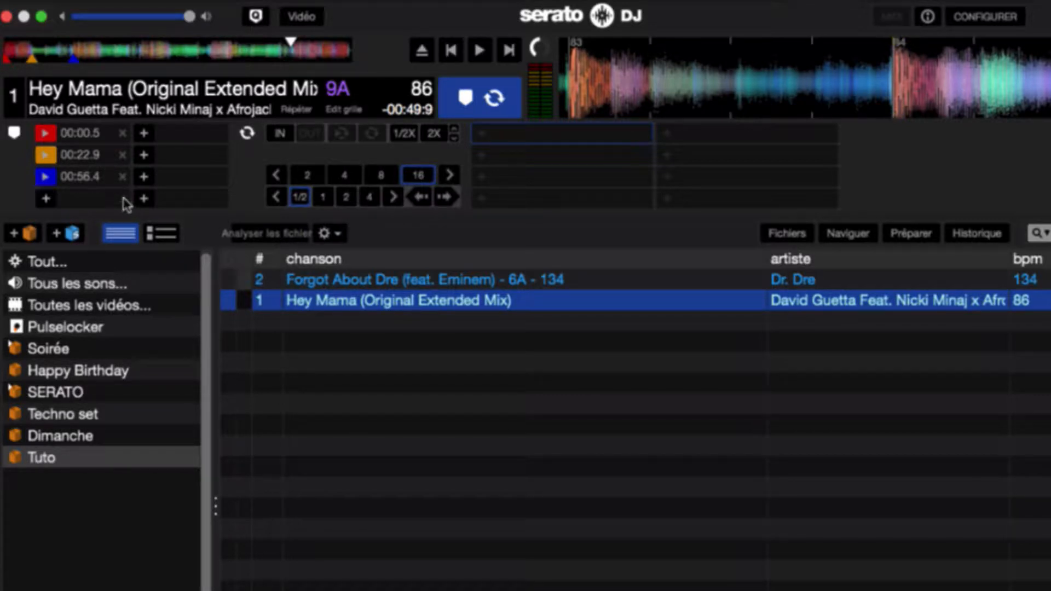
pyautogui.click(46, 199)
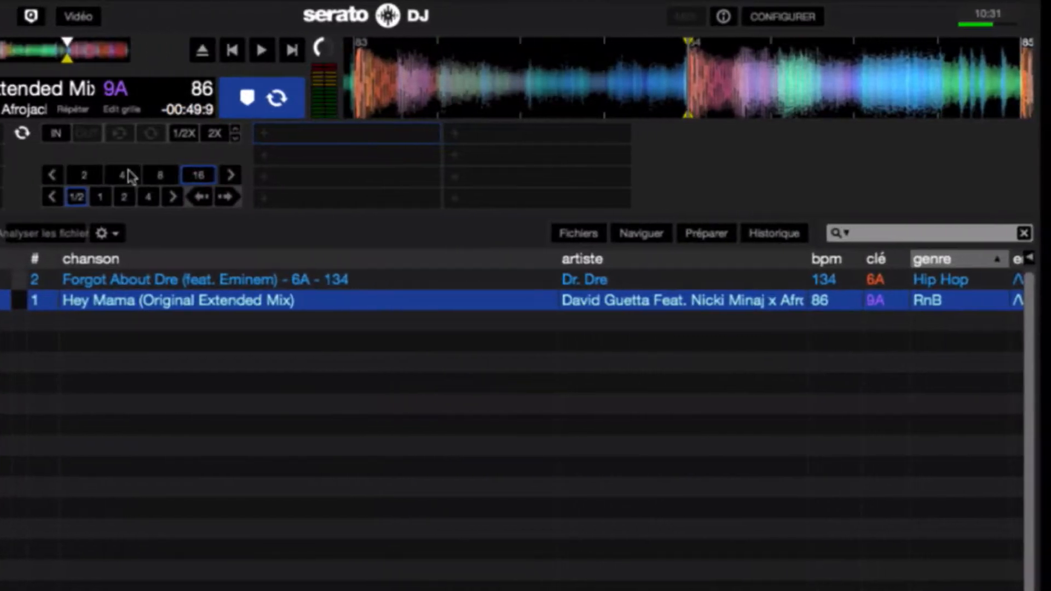
# Start a 4-beat auto loop from the fourth cue point and save it in the first loop slot.
pyautogui.click(121, 175)
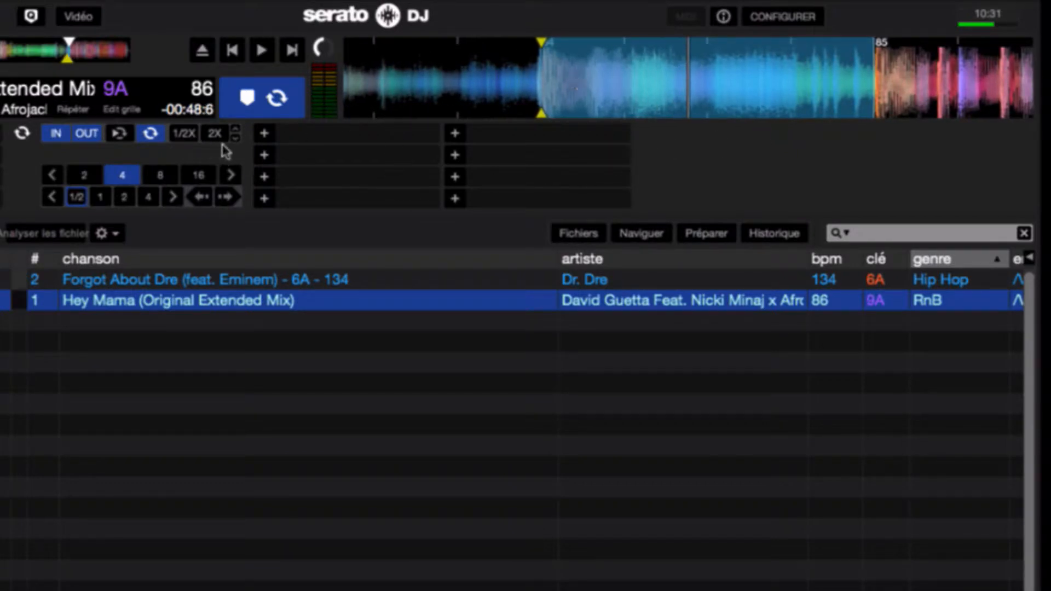
pyautogui.click(264, 134)
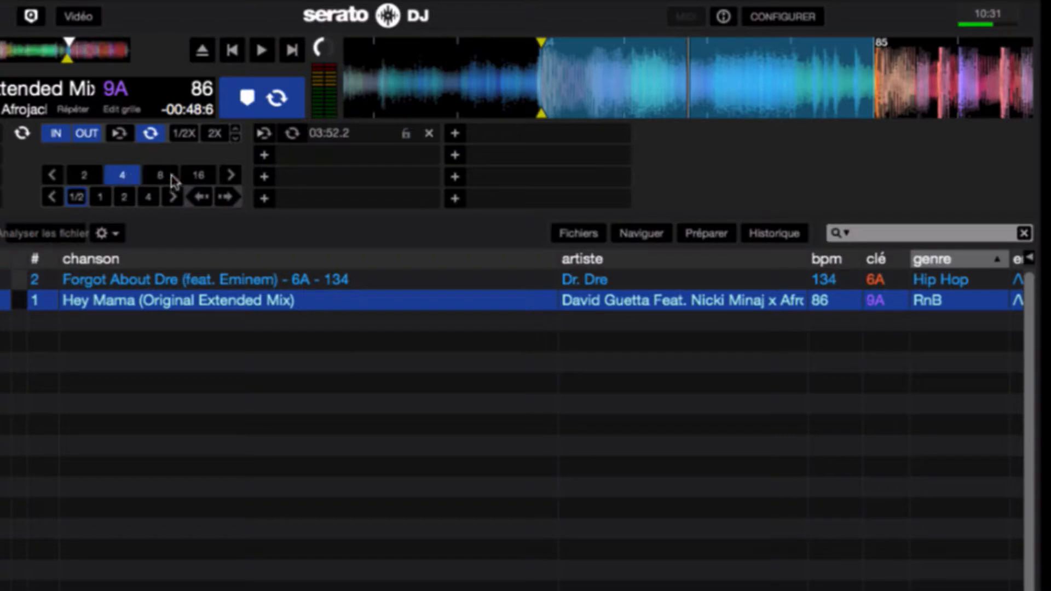
# Browse the auto-loop lengths down to 1/32 and up to 32 beats, returning to the 2 to 16 range.
pyautogui.click(55, 175)
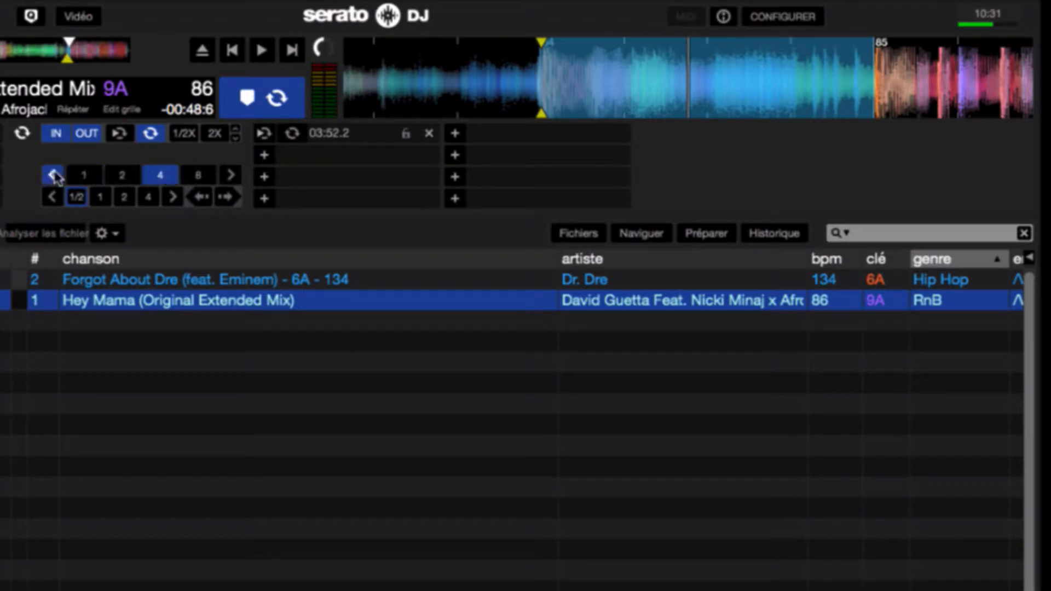
pyautogui.click(55, 175)
pyautogui.click(55, 175)
pyautogui.click(55, 175)
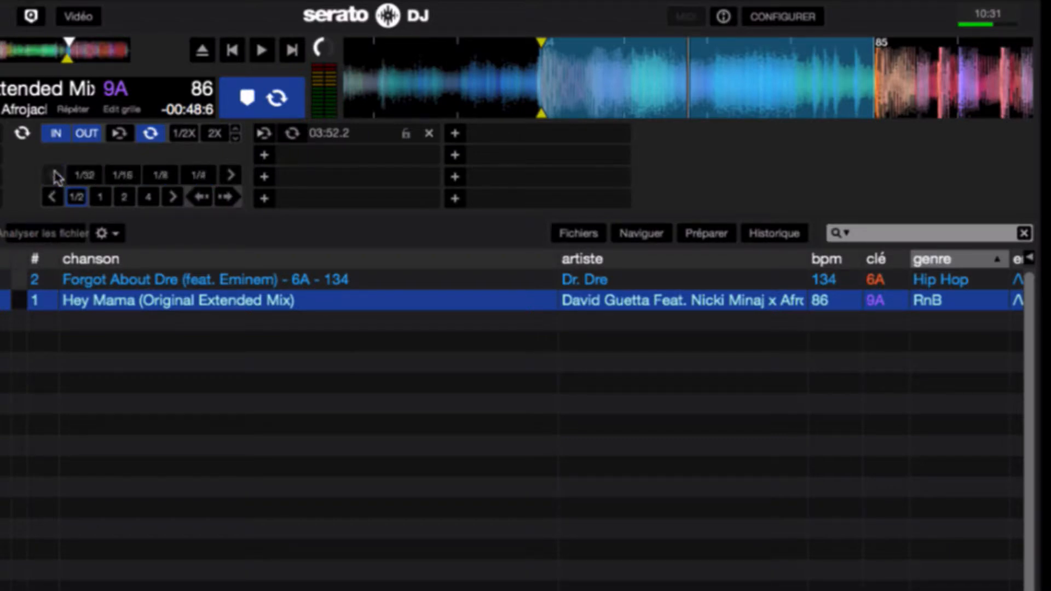
pyautogui.click(230, 176)
pyautogui.click(230, 175)
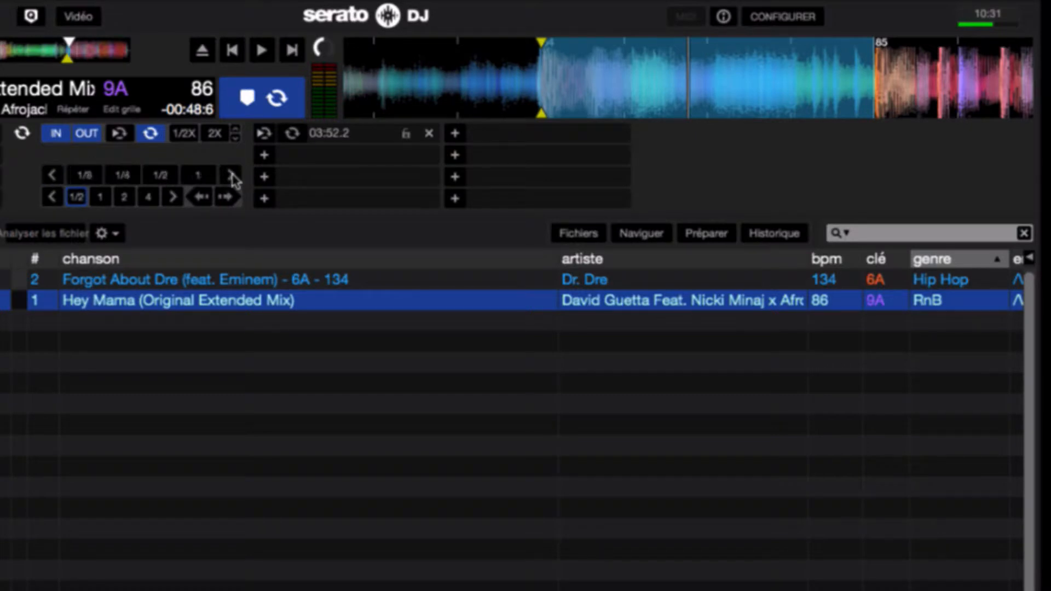
pyautogui.click(230, 175)
pyautogui.click(231, 175)
pyautogui.click(231, 175)
pyautogui.click(231, 175)
pyautogui.click(231, 175)
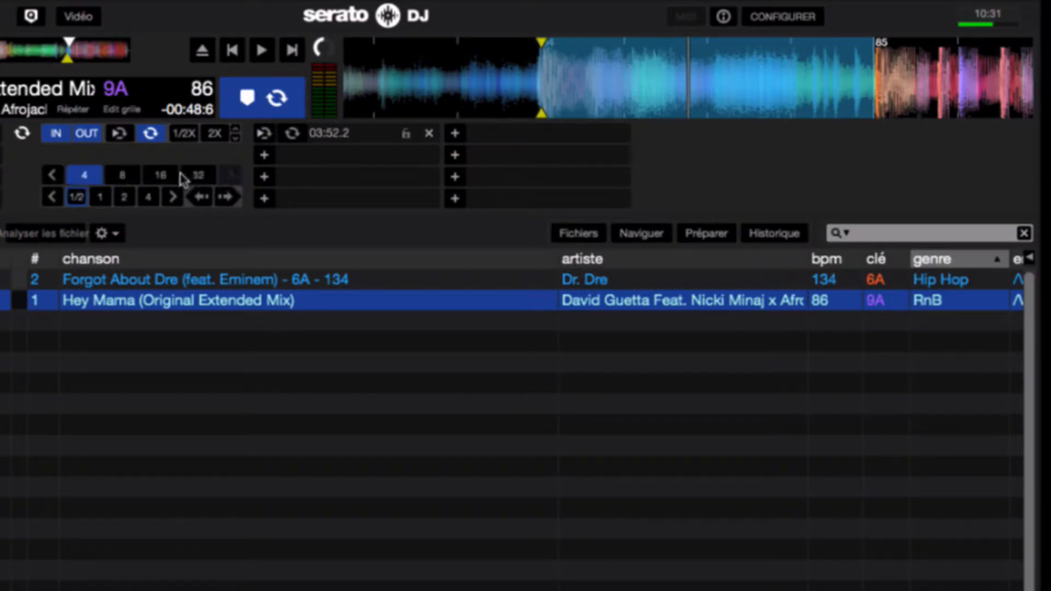
pyautogui.click(53, 177)
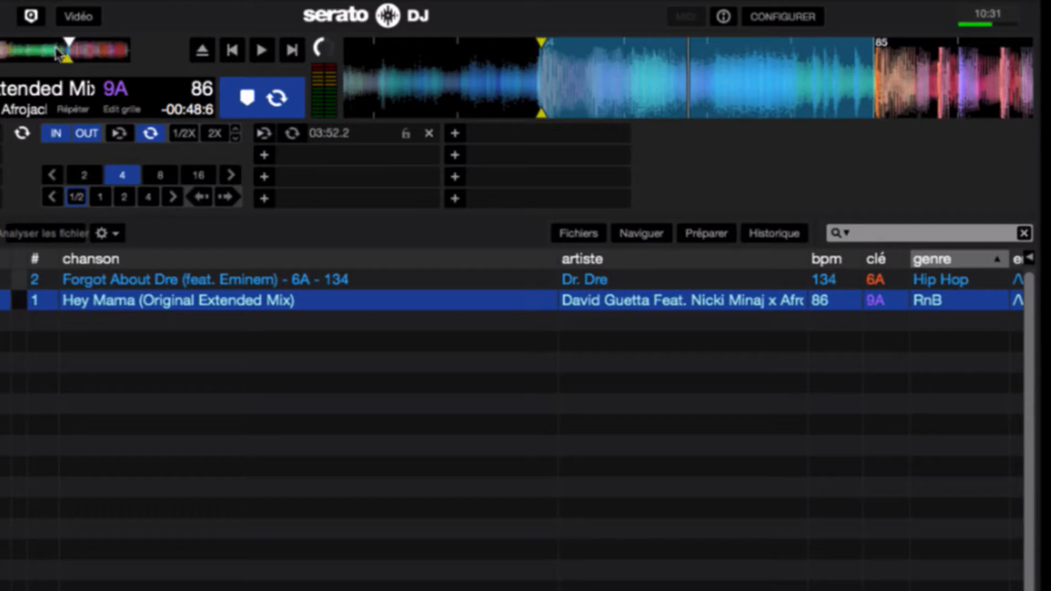
# Test recalling the saved loop from an earlier point in the track, move back before it and switch the loop off.
pyautogui.click(59, 50)
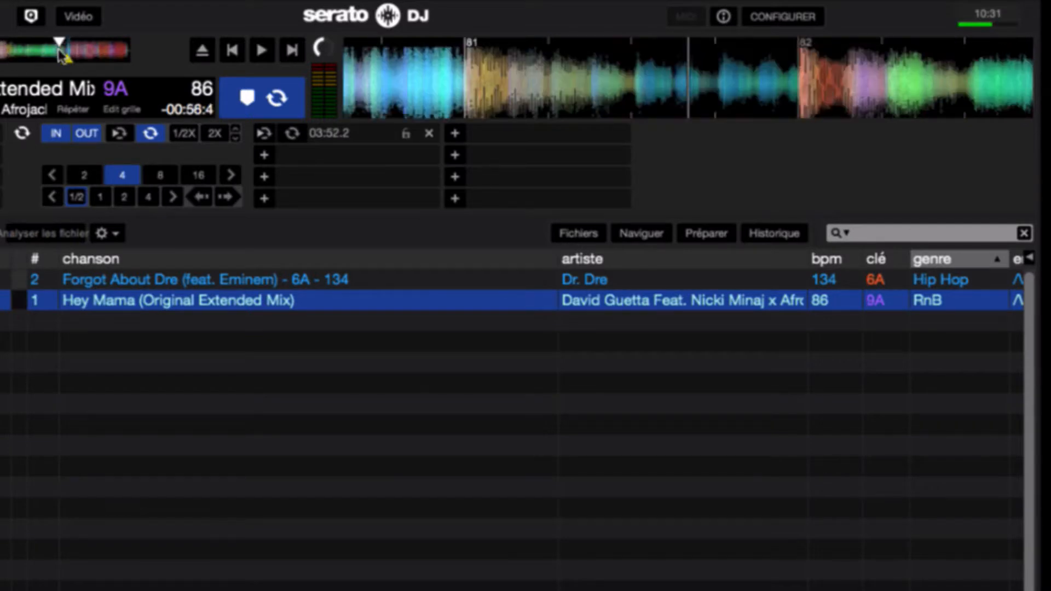
pyautogui.click(264, 134)
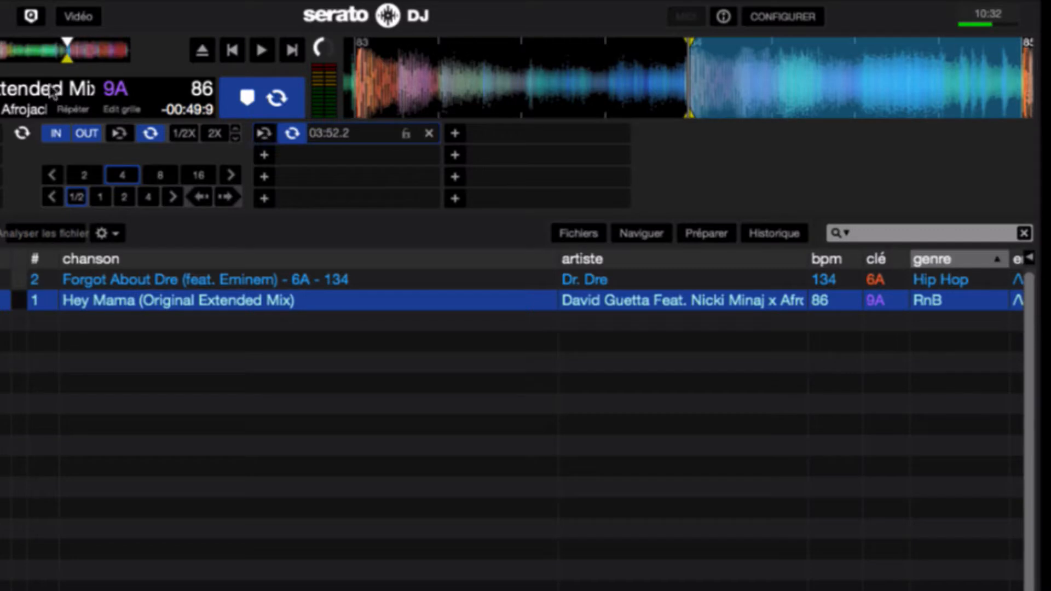
pyautogui.click(52, 52)
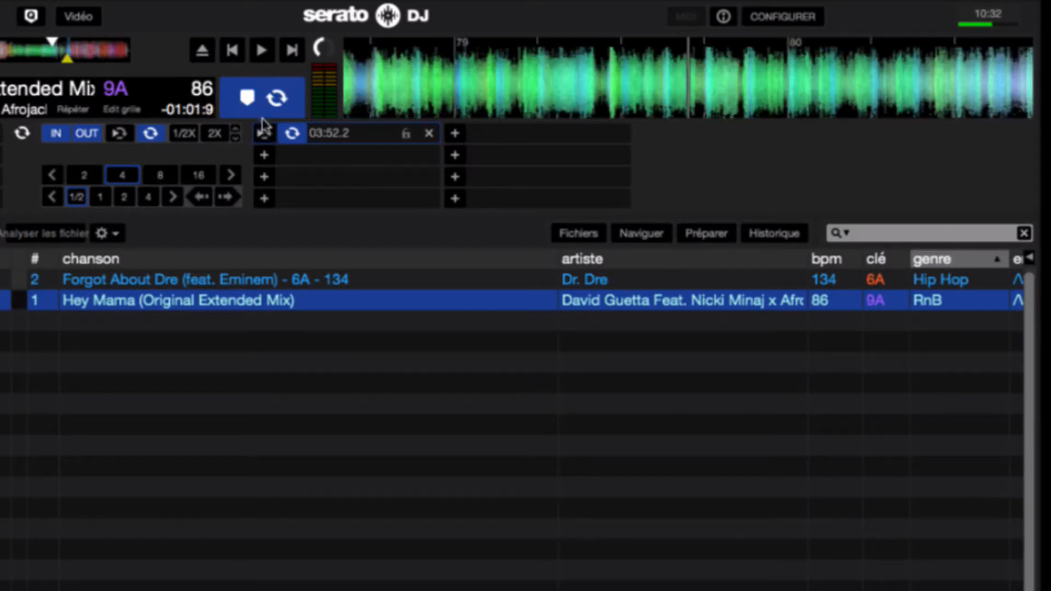
pyautogui.click(292, 134)
pyautogui.click(292, 136)
pyautogui.click(293, 136)
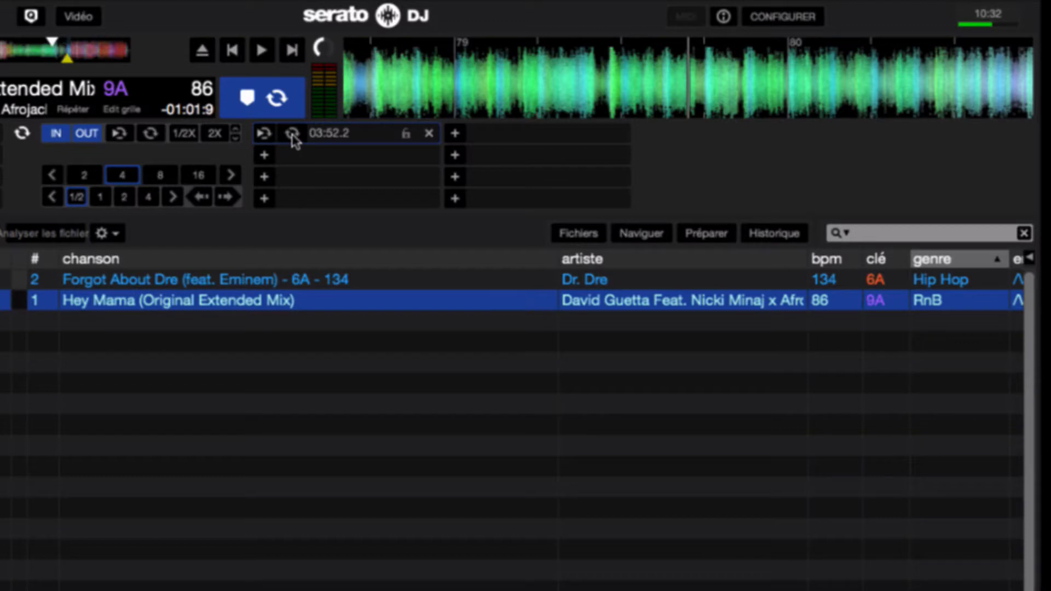
# Play Hey Mama into the saved 4-beat loop with looping enabled, release the loop and stop playback.
pyautogui.press('space')
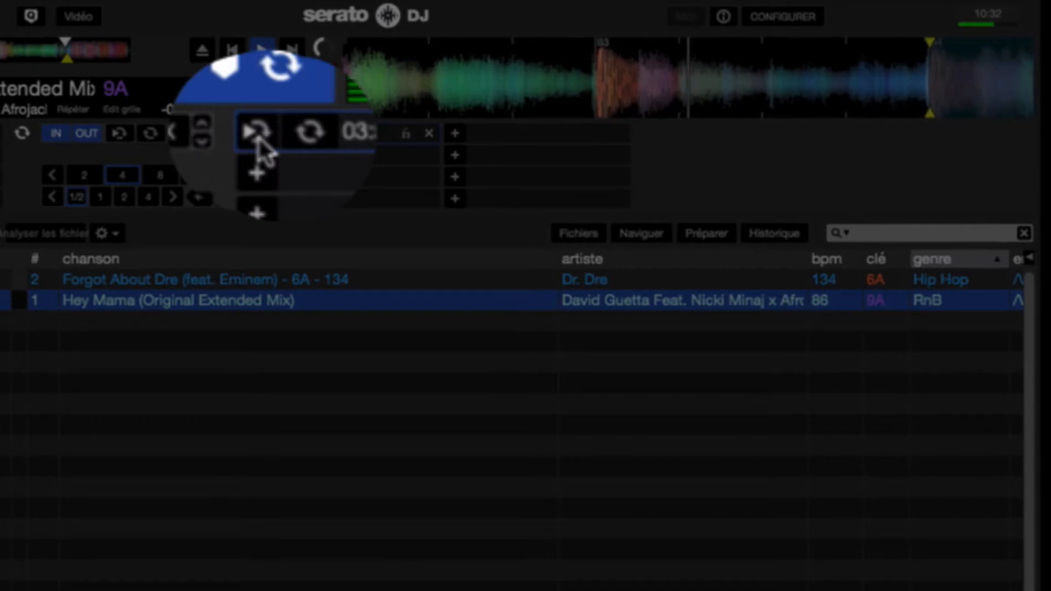
pyautogui.click(294, 134)
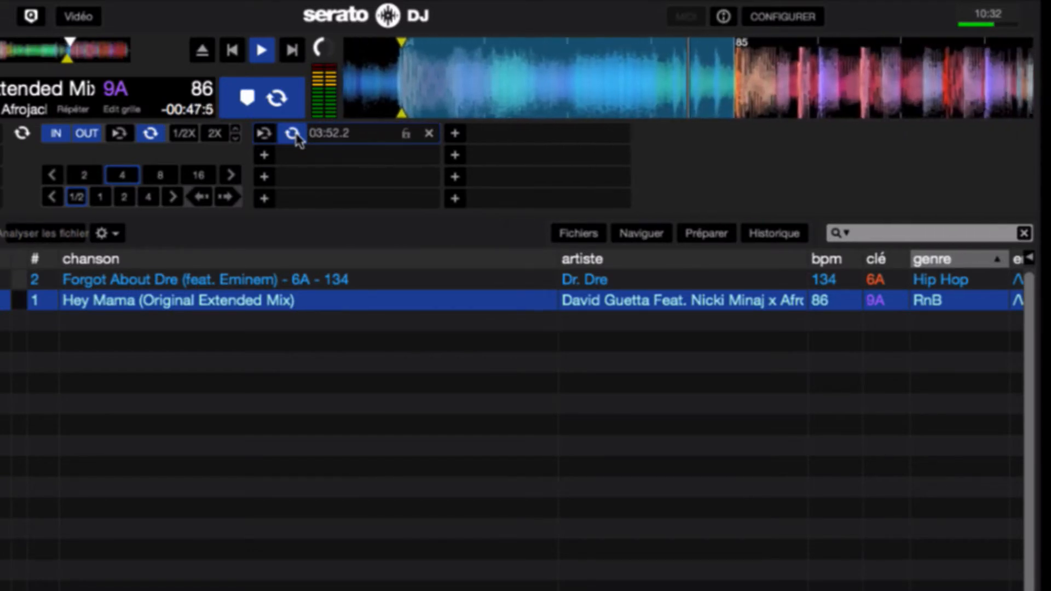
pyautogui.click(294, 133)
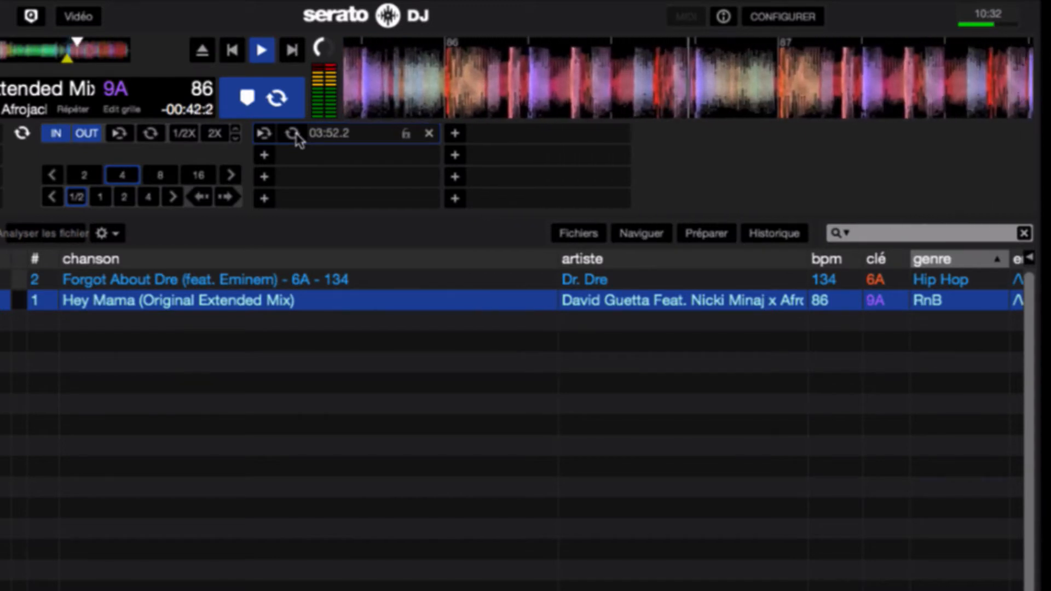
pyautogui.press('space')
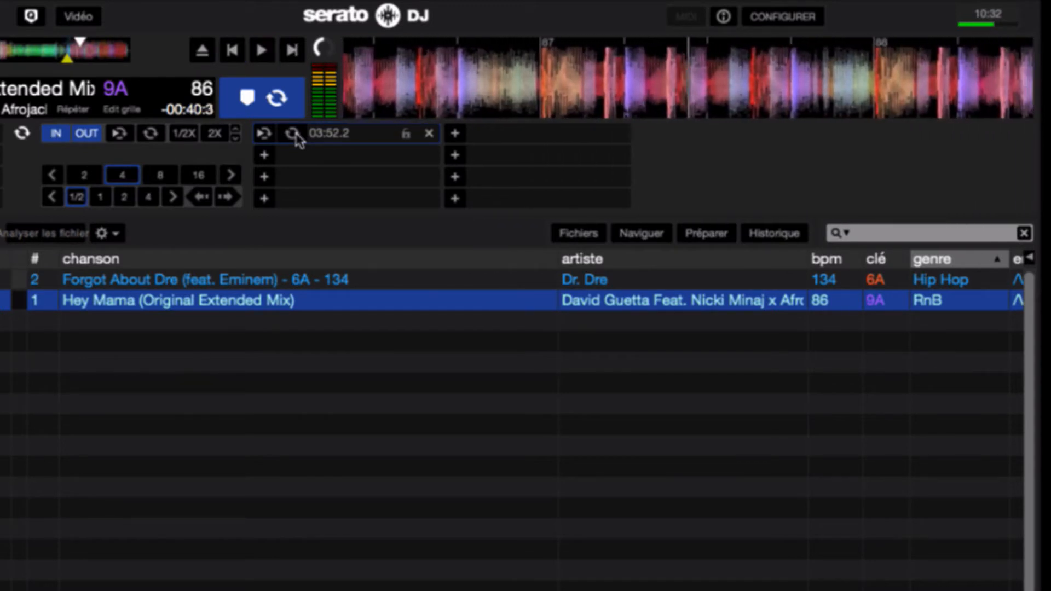